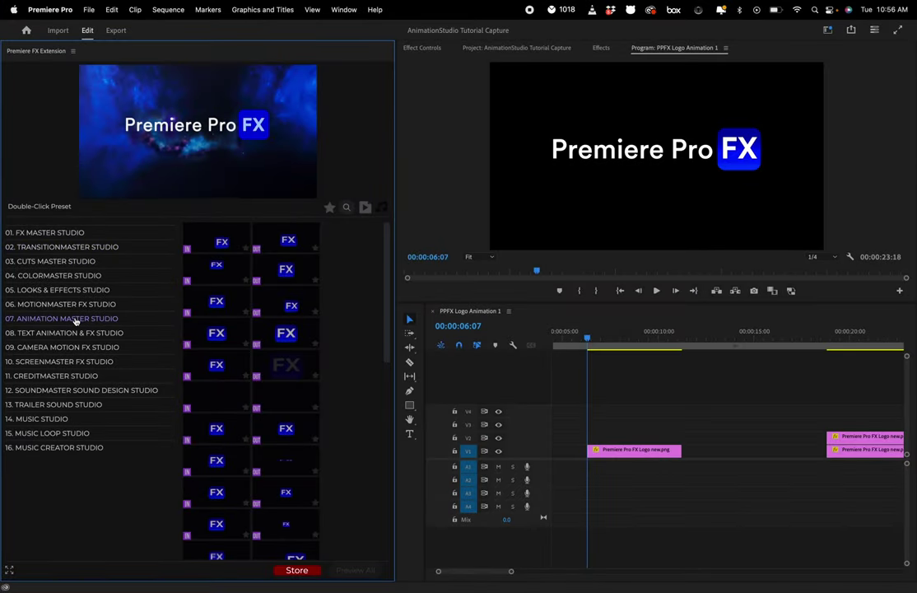
# Expand 07. Animation Master Studio in the FX extension to list the Position 2D Rotation presets
pyautogui.click(76, 319)
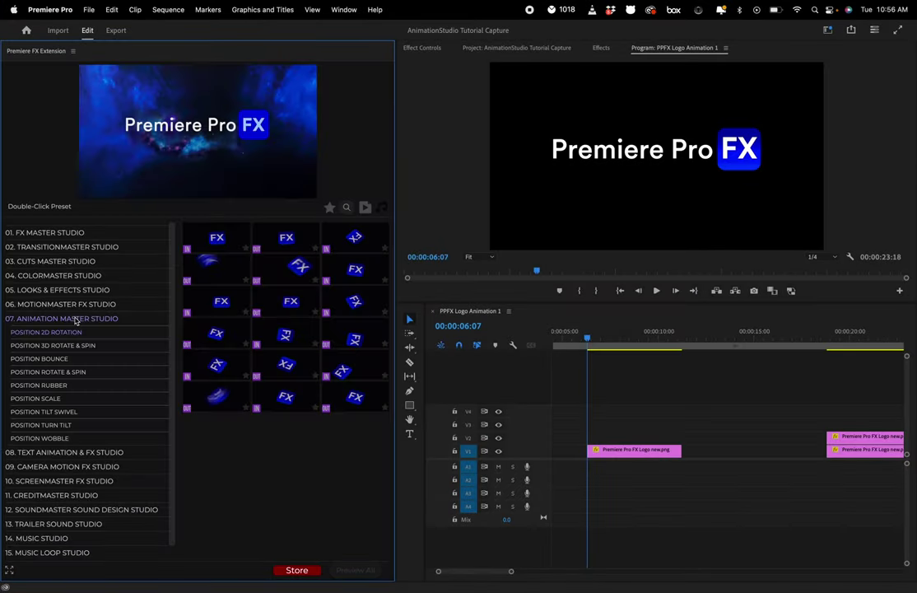
pyautogui.moveTo(211, 335)
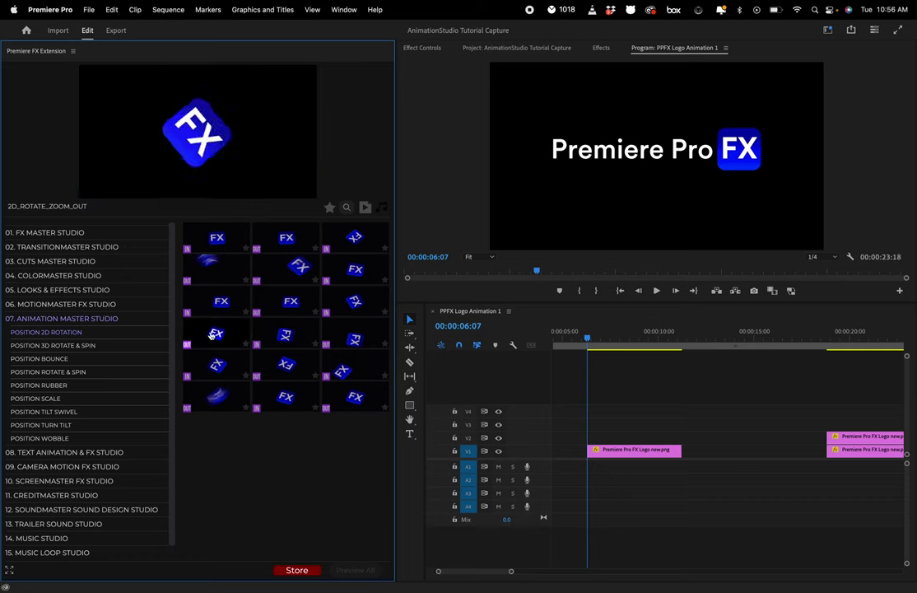
pyautogui.moveTo(216, 370)
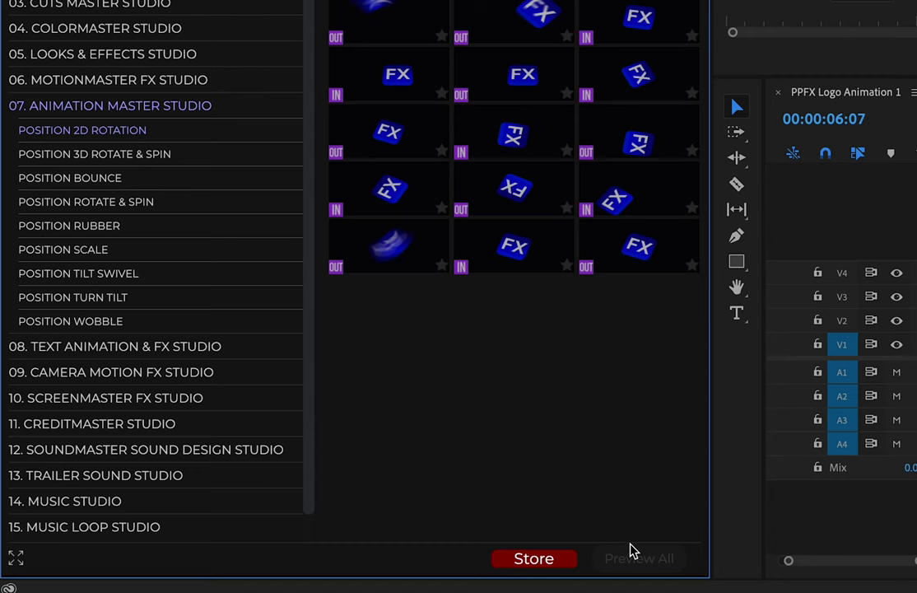
# Preview all rotation presets, enlarge the thumbnails to two per row, then stop the previews
pyautogui.click(632, 558)
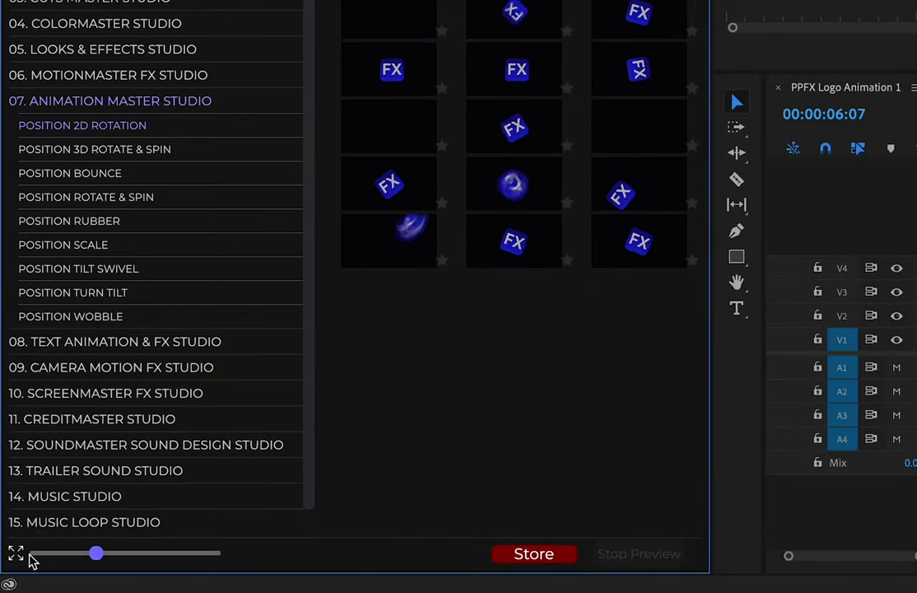
pyautogui.moveTo(99, 557); pyautogui.dragTo(146, 555)
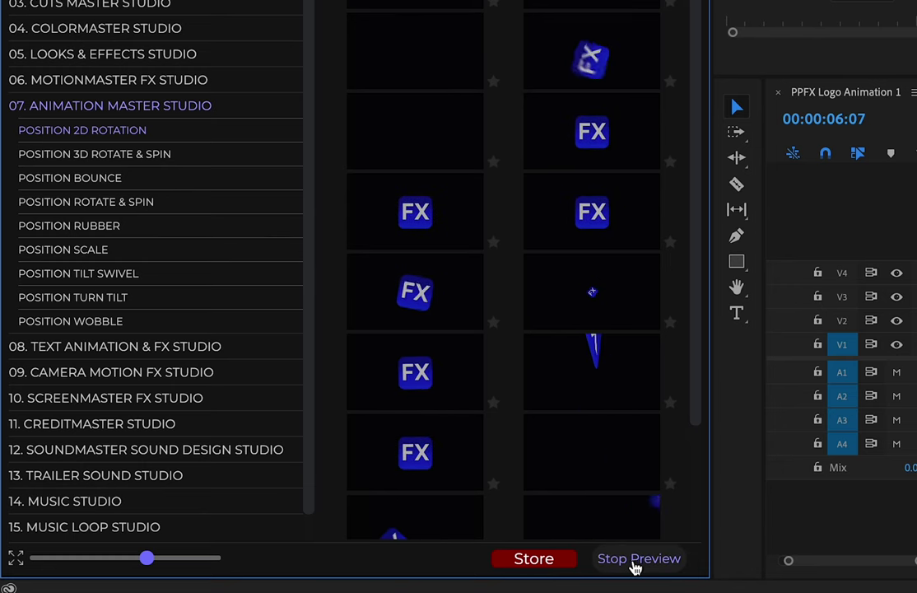
pyautogui.click(639, 565)
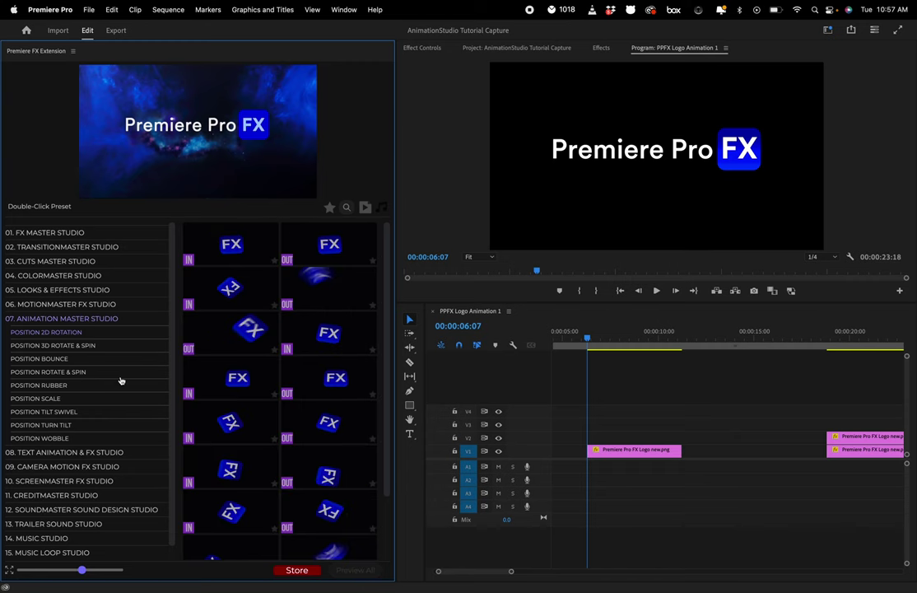
# Apply 2D_ROTATE_SWIVEL_IN at the logo clip's start and align its FXMASTER clip on V2
pyautogui.moveTo(224, 284)
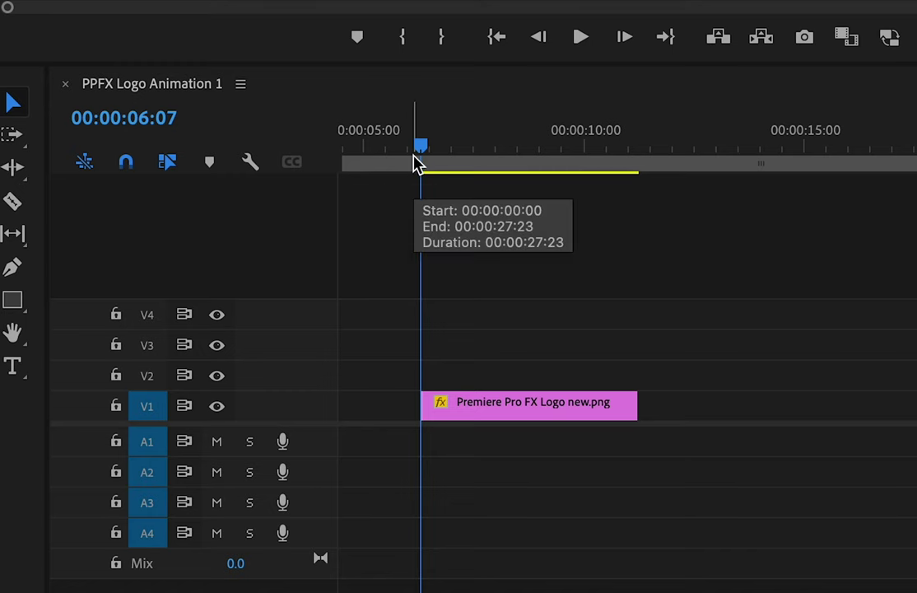
pyautogui.moveTo(416, 160)
pyautogui.mouseDown()
pyautogui.moveTo(432, 159)
pyautogui.moveTo(423, 161)
pyautogui.mouseUp()
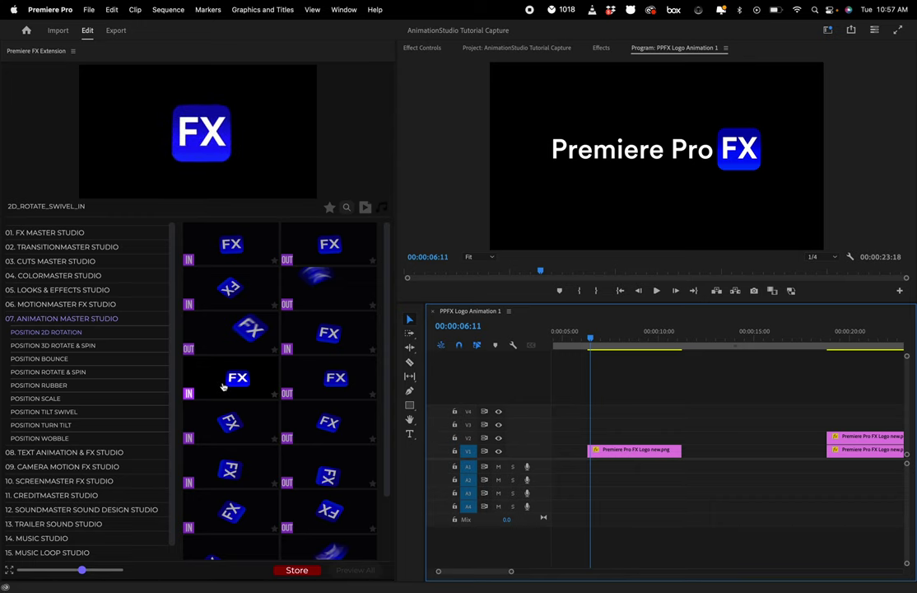
pyautogui.doubleClick(222, 384)
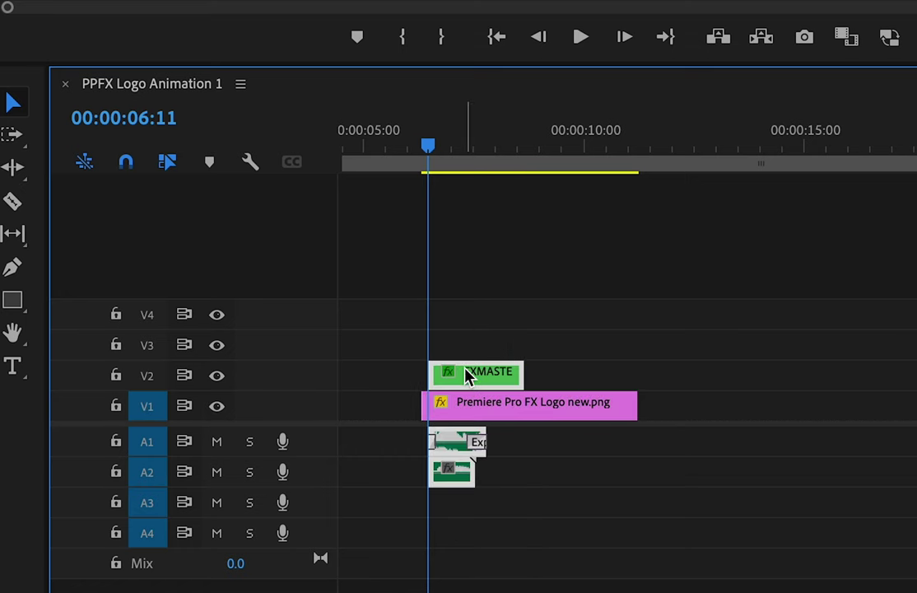
pyautogui.moveTo(467, 375); pyautogui.dragTo(458, 373)
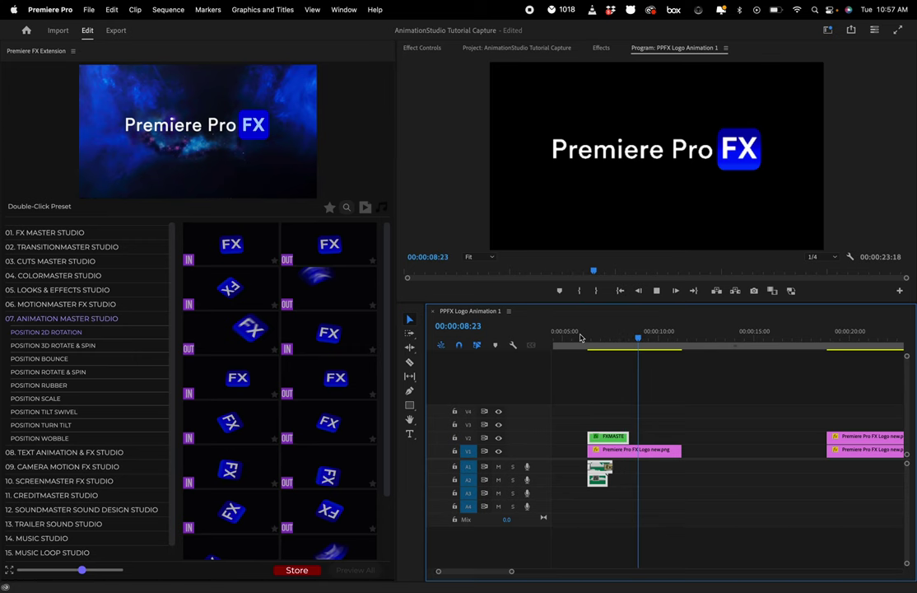
# Paste a second FXMASTER clip on V2, shift it 20 frames earlier, and play back the rotation
pyautogui.press('space')
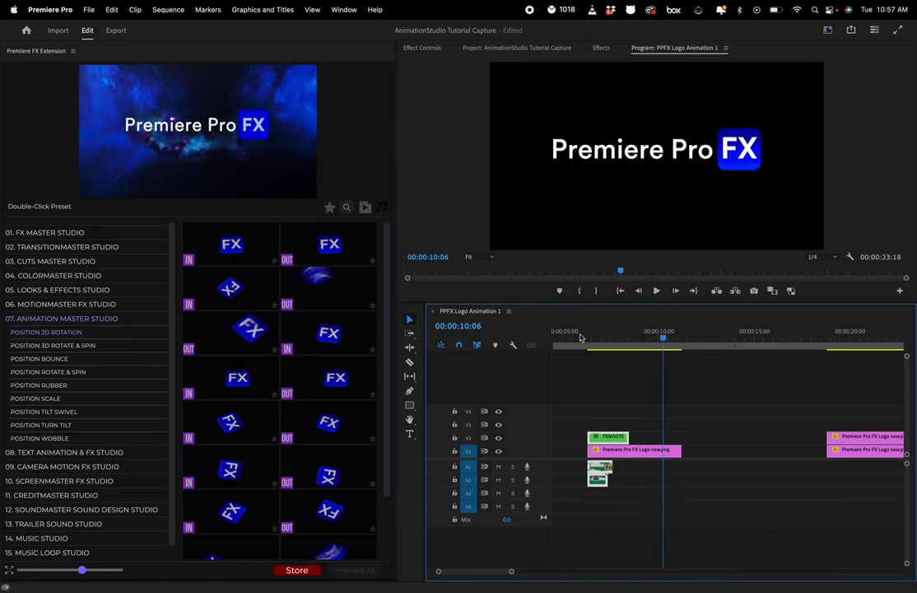
pyautogui.moveTo(321, 383)
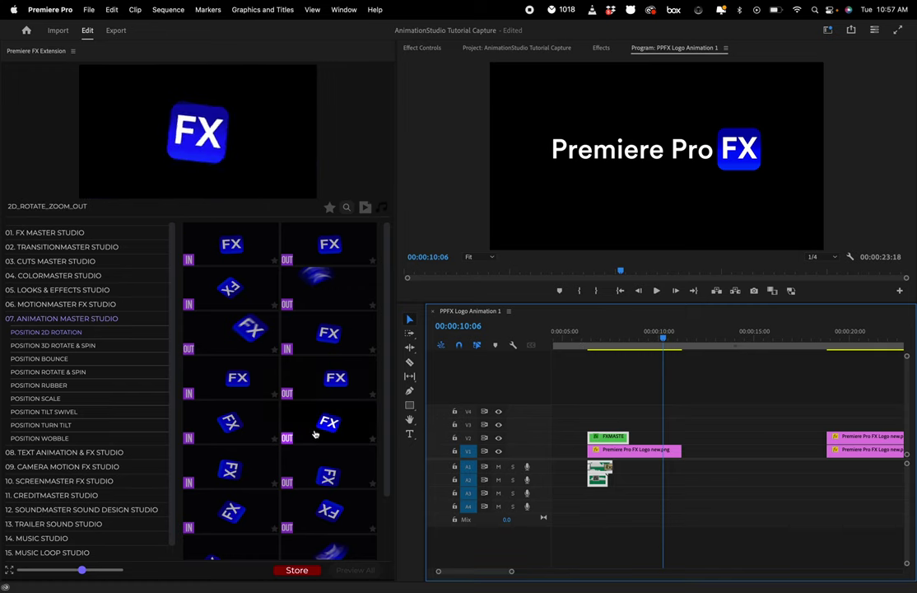
pyautogui.moveTo(315, 434)
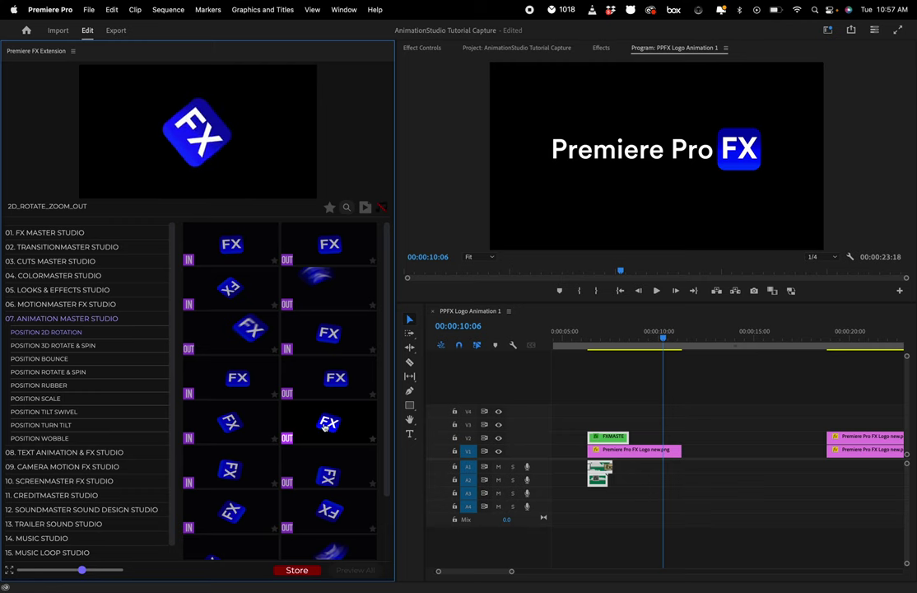
pyautogui.click(689, 442)
pyautogui.press('super+v')
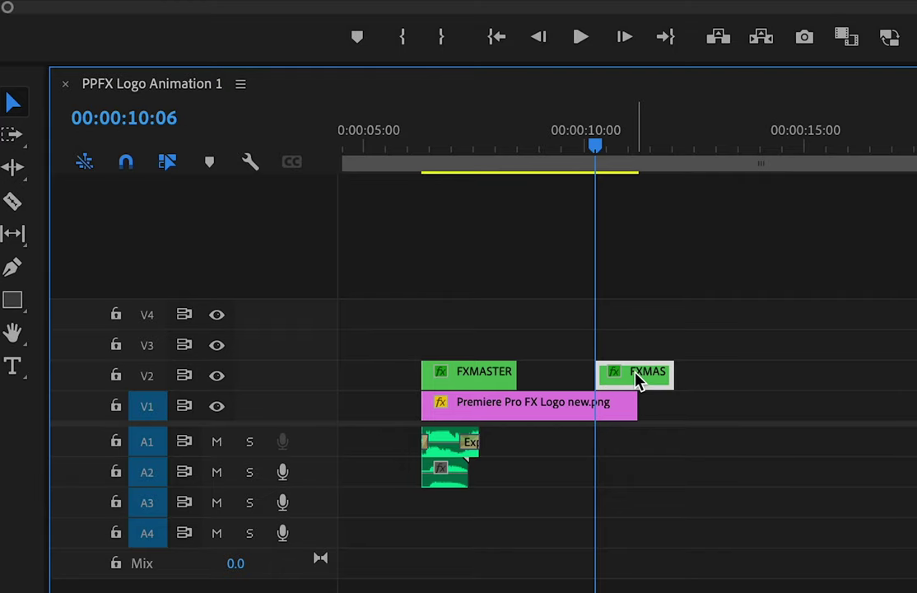
pyautogui.moveTo(683, 441); pyautogui.dragTo(668, 440)
pyautogui.click(543, 148)
pyautogui.press('space')
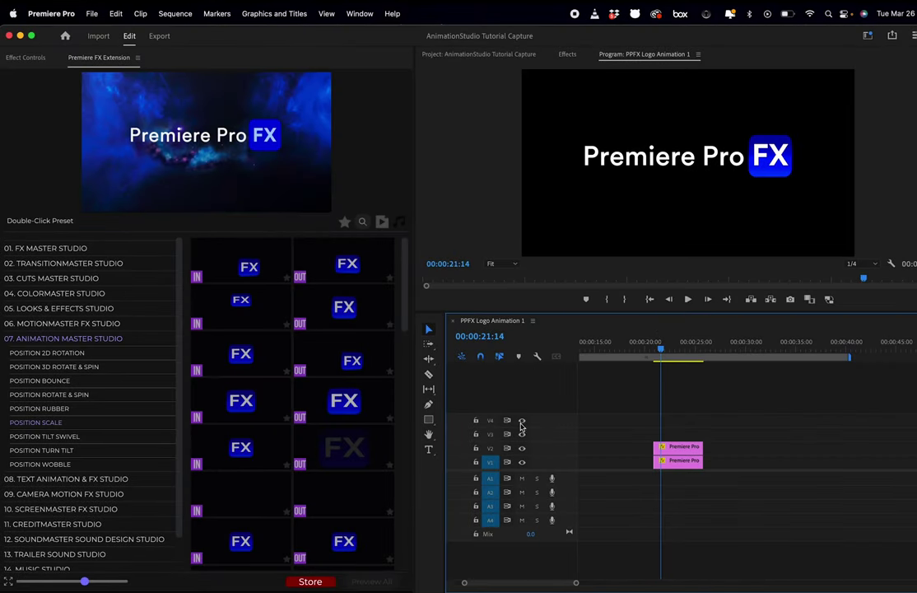
# Toggle the FX logo and title track visibility to check them, then select the V2 logo clip
pyautogui.click(522, 449)
pyautogui.click(522, 448)
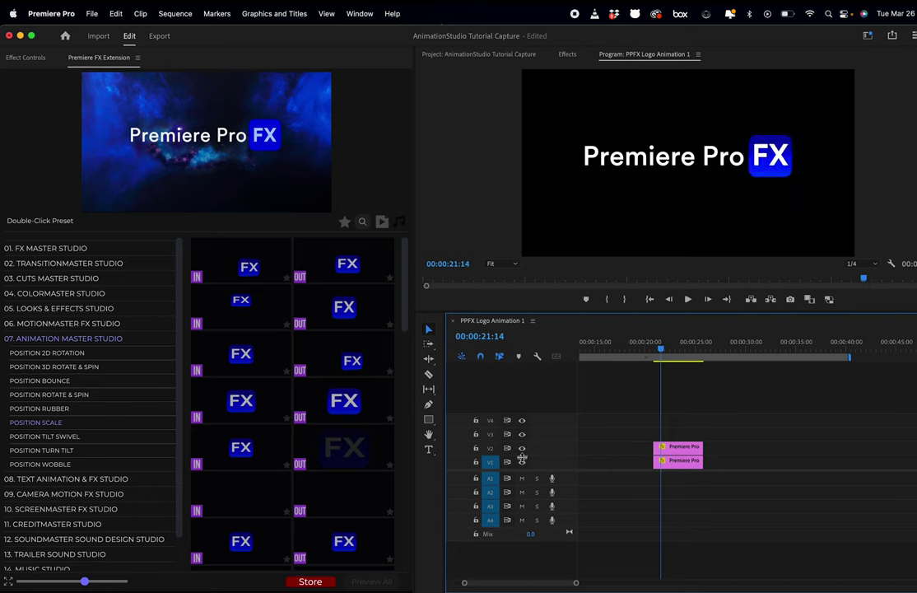
pyautogui.click(523, 464)
pyautogui.click(523, 463)
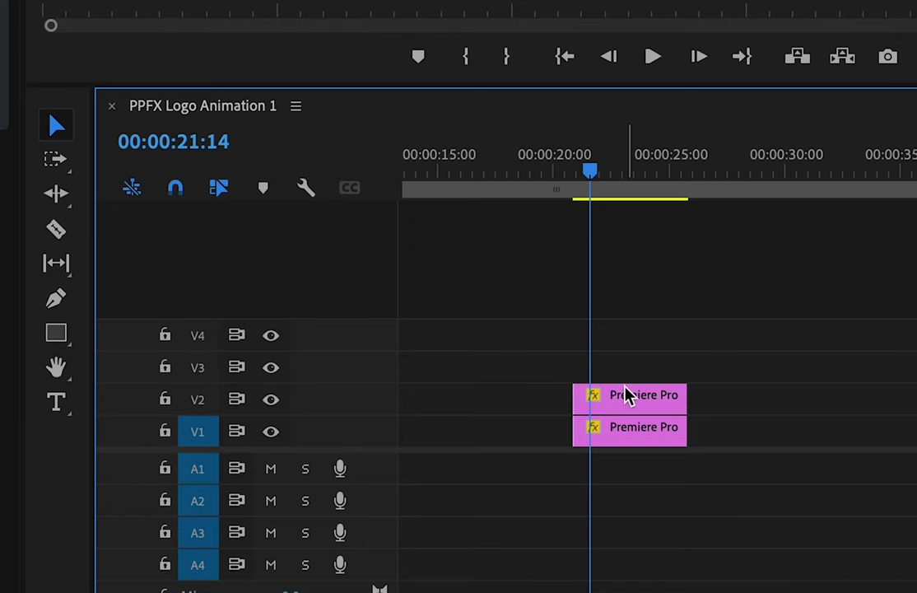
pyautogui.click(677, 447)
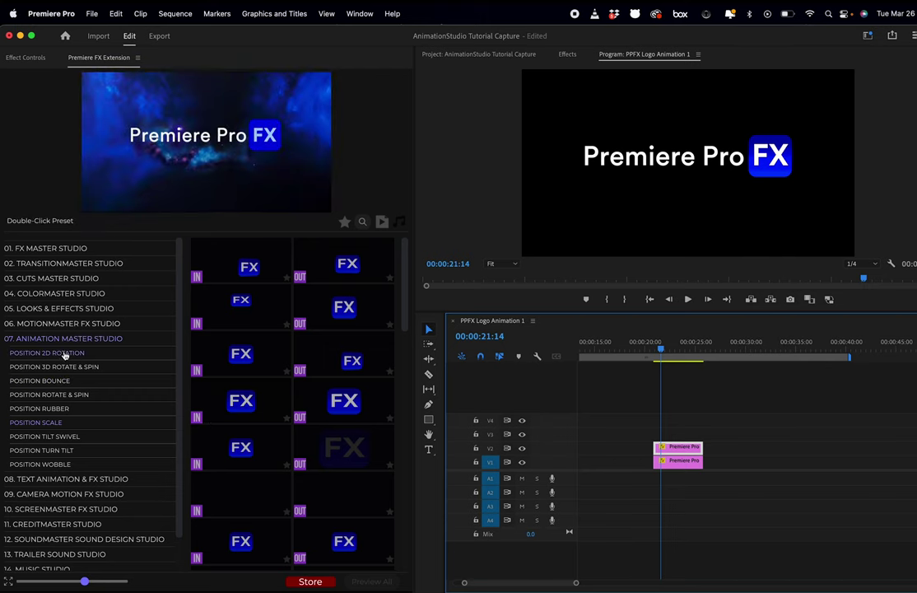
# Apply the 2D_ROTATE_ZOOM_IN preset, align it with the logo clips, and preview it
pyautogui.click(64, 352)
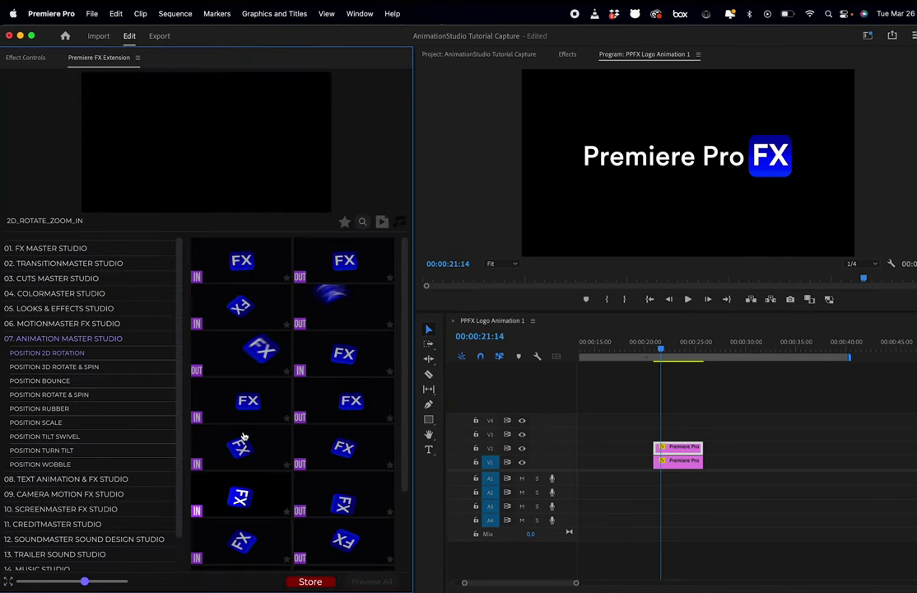
pyautogui.moveTo(244, 436)
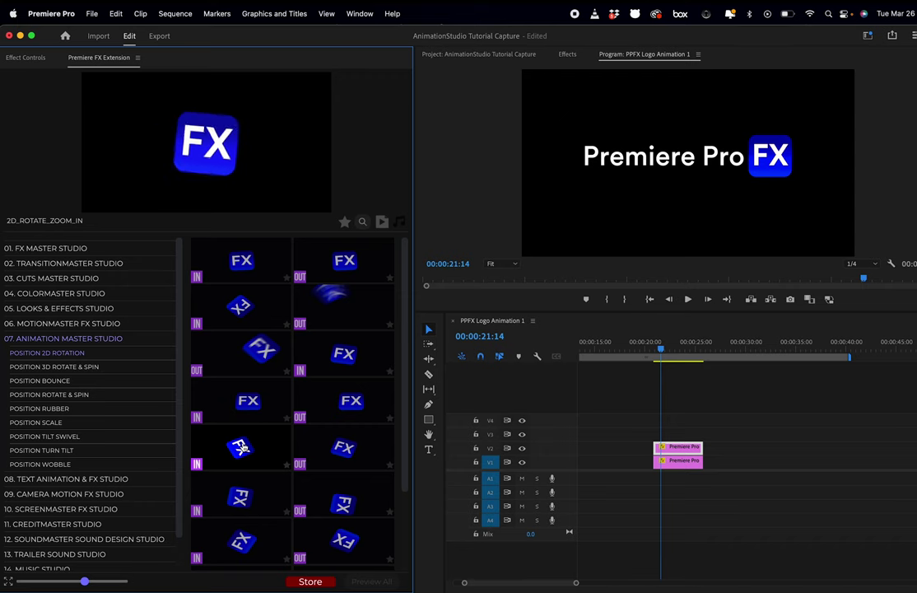
pyautogui.doubleClick(244, 440)
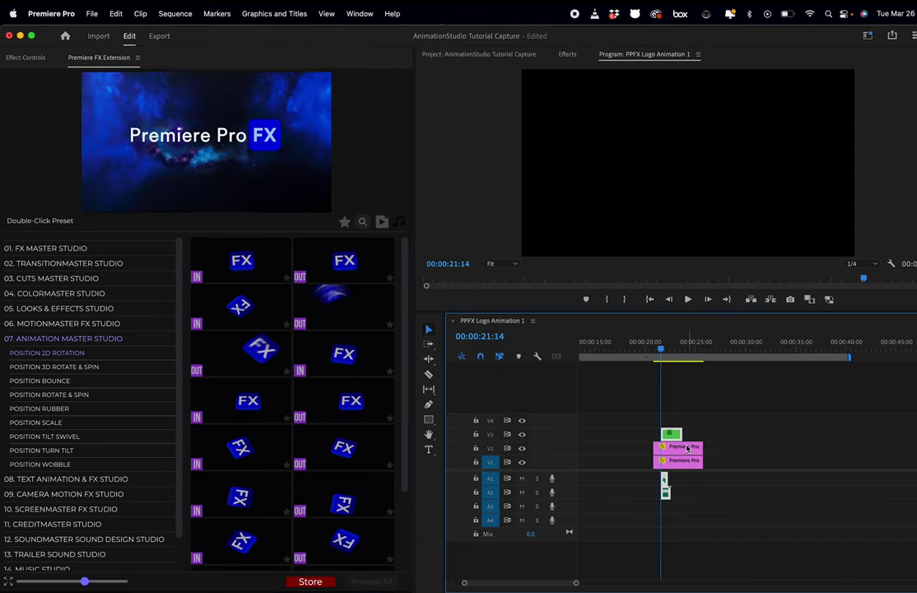
pyautogui.moveTo(675, 438); pyautogui.dragTo(668, 437)
pyautogui.moveTo(663, 353); pyautogui.dragTo(646, 354)
pyautogui.press('space')
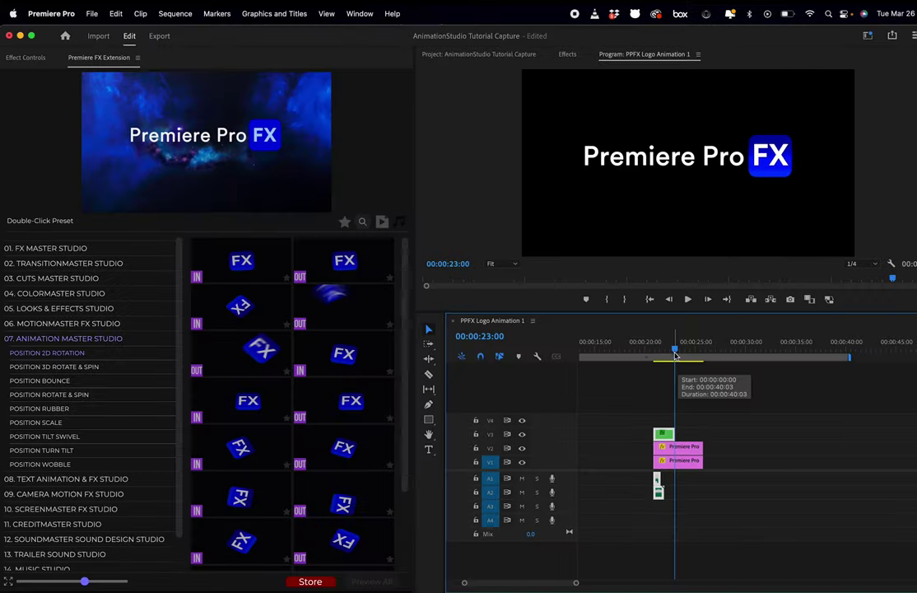
pyautogui.press('space')
# Move the V2 logo clip up to V4 and then back down to V2
pyautogui.click(674, 352)
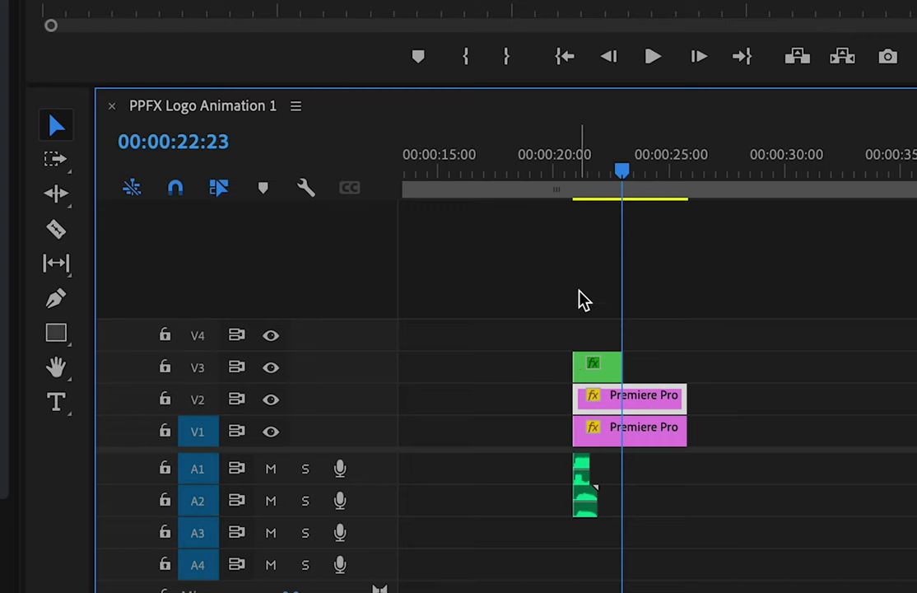
pyautogui.click(667, 350)
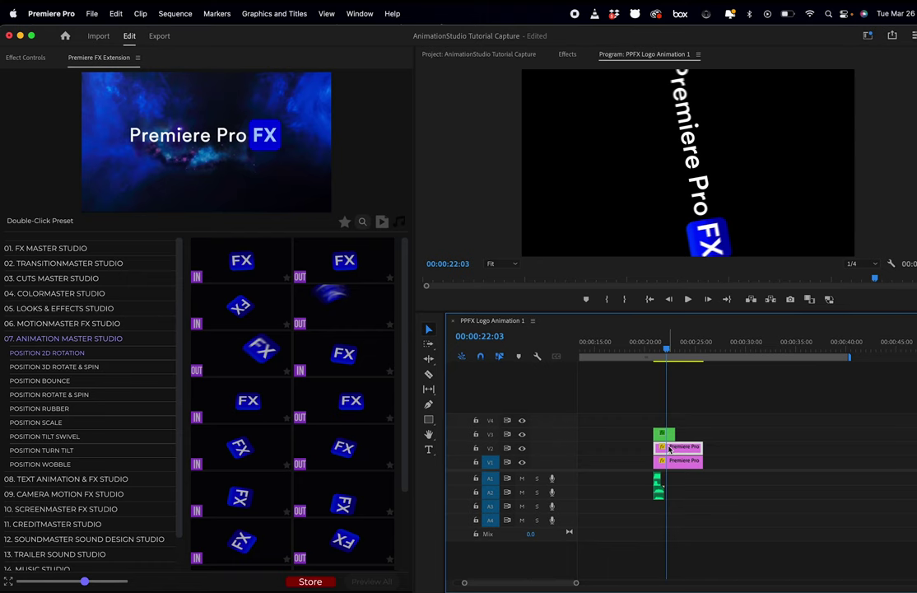
pyautogui.moveTo(600, 400); pyautogui.dragTo(600, 348)
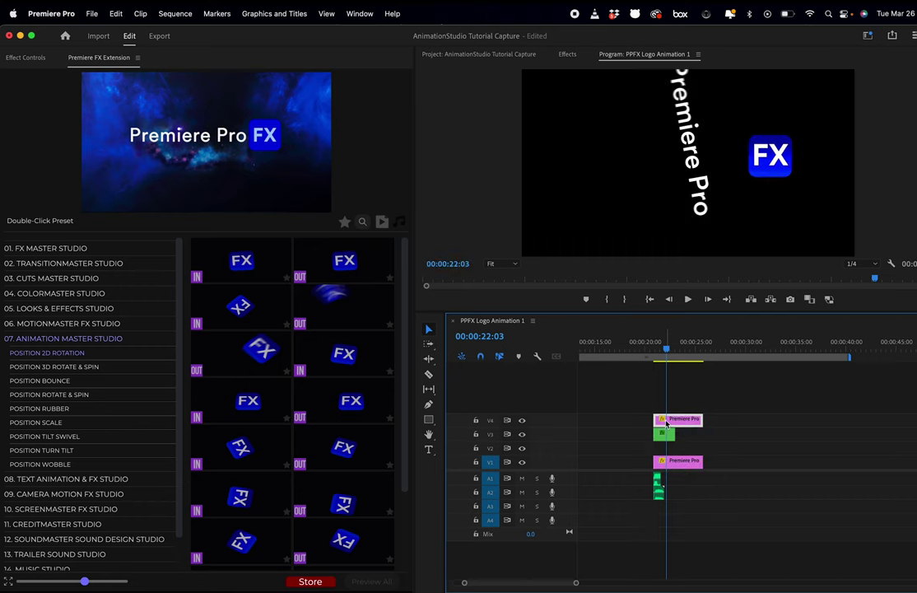
pyautogui.moveTo(667, 421); pyautogui.dragTo(661, 447)
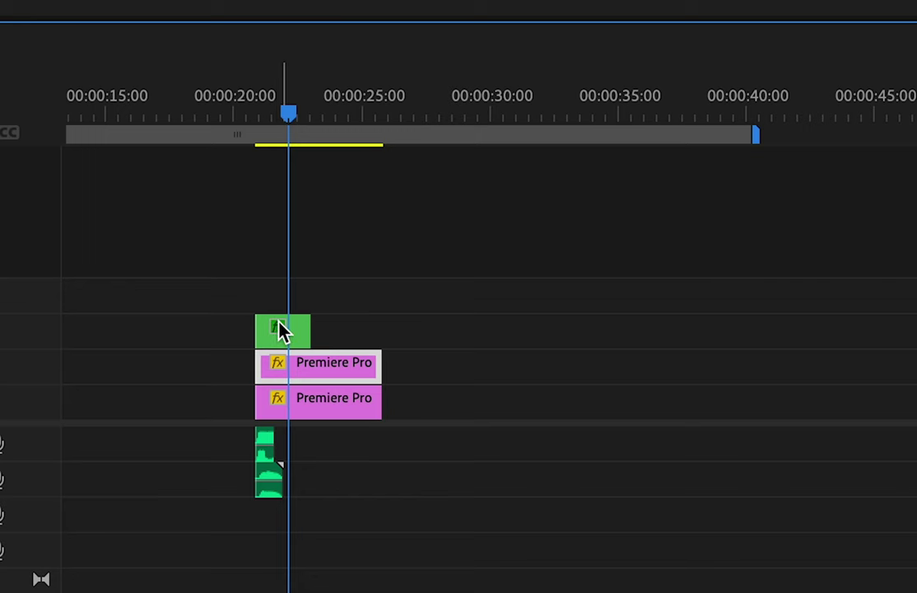
# Delete the green zoom-in preset clip from V3 along with its audio clips
pyautogui.click(663, 433)
pyautogui.press('Delete')
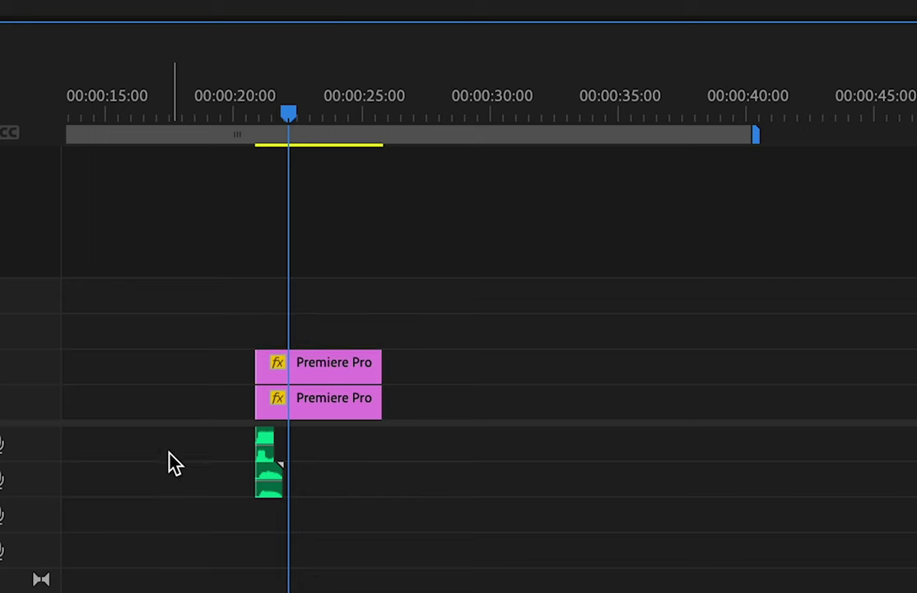
pyautogui.click(272, 487)
pyautogui.press('Delete')
pyautogui.press('=')
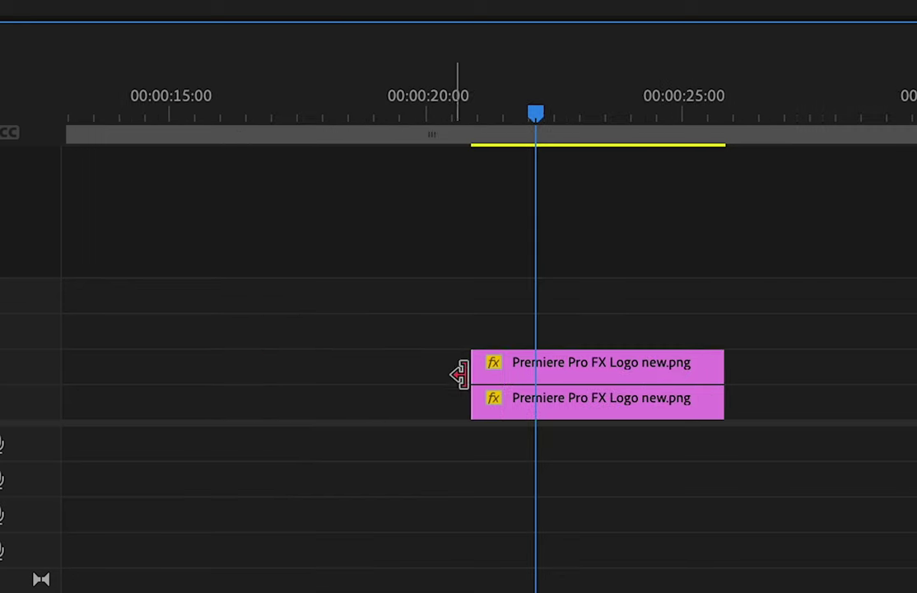
# Nest the V2 logo clip as a sequence named 'FX Logo'
pyautogui.click(531, 371)
pyautogui.hscroll(3, 389, 363)
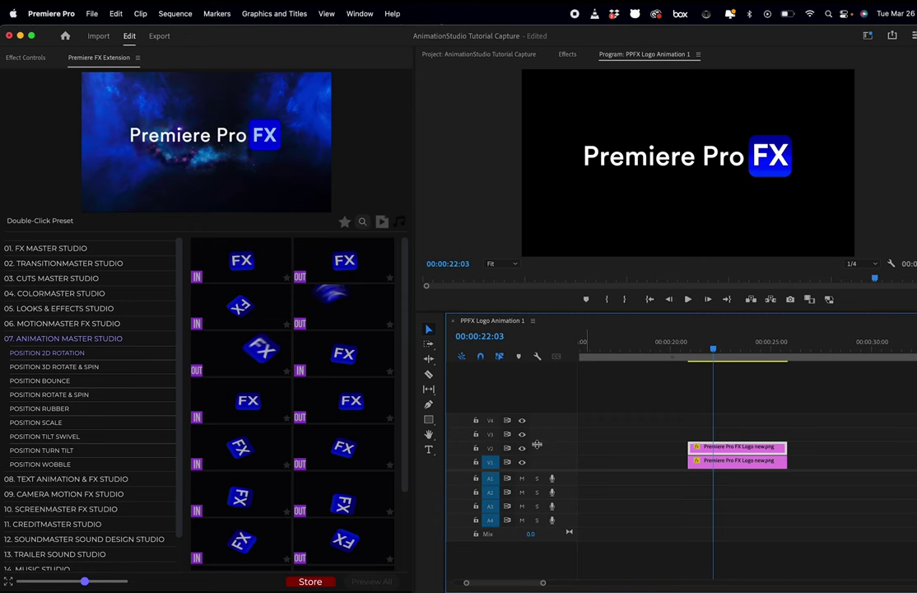
pyautogui.click(522, 449)
pyautogui.click(522, 449)
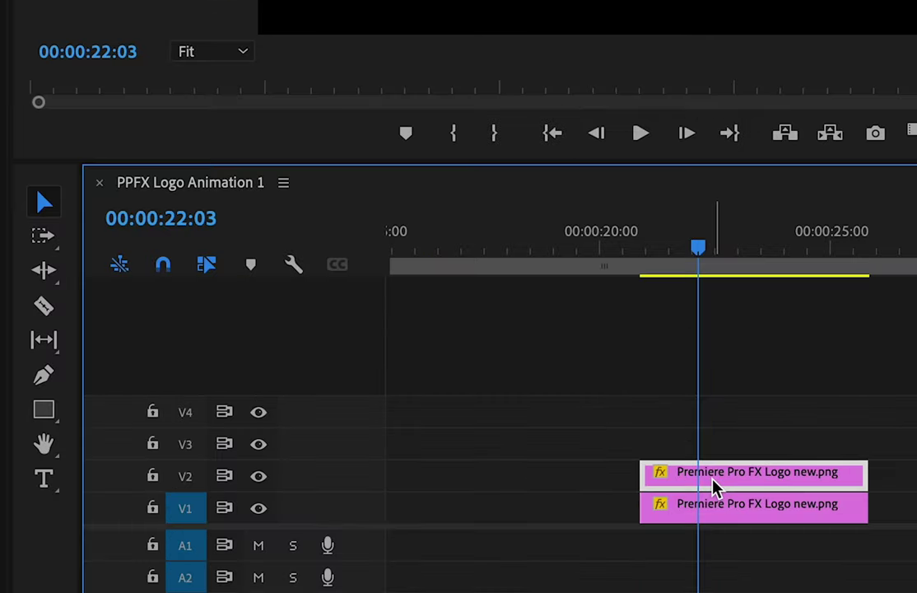
pyautogui.rightClick(712, 481)
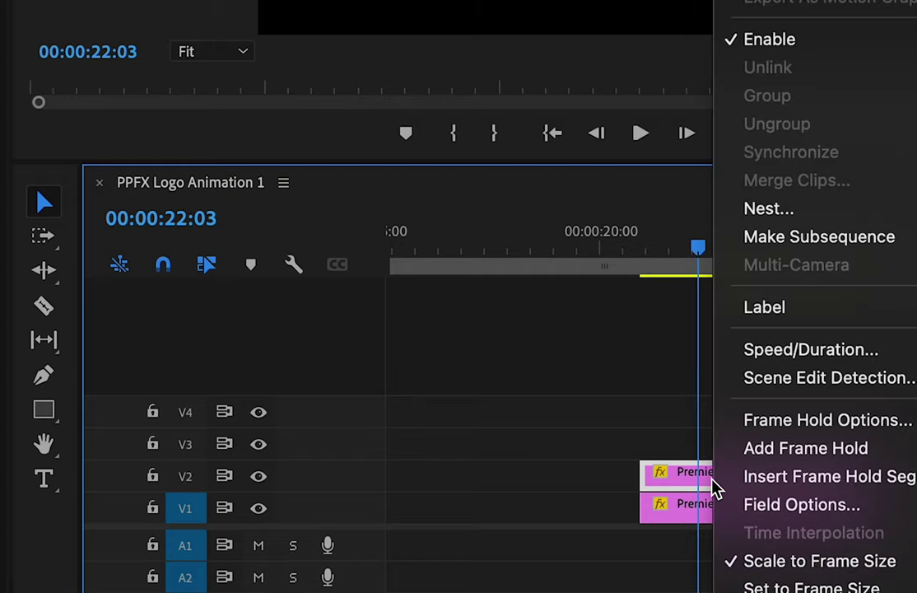
pyautogui.click(757, 207)
pyautogui.write('FX Logo')
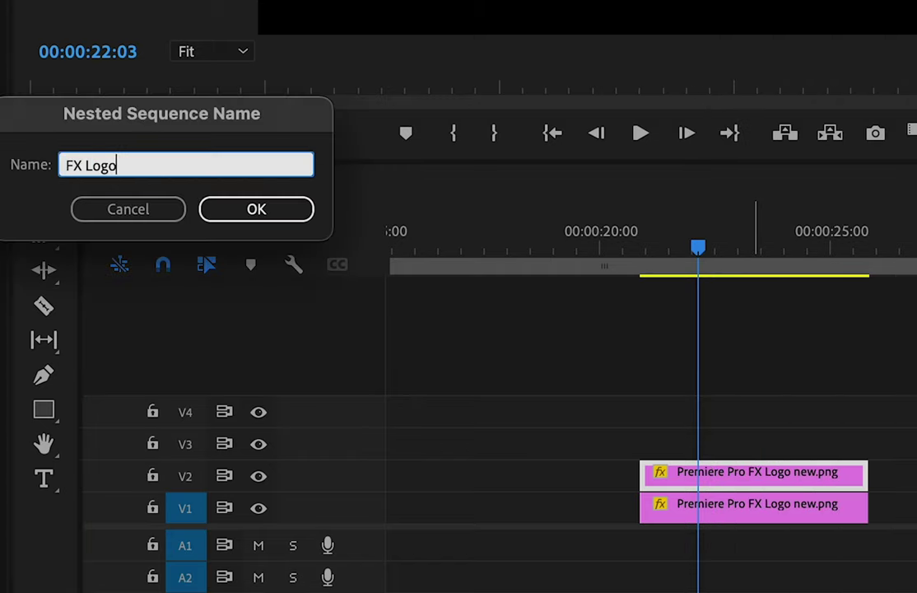
pyautogui.press('Return')
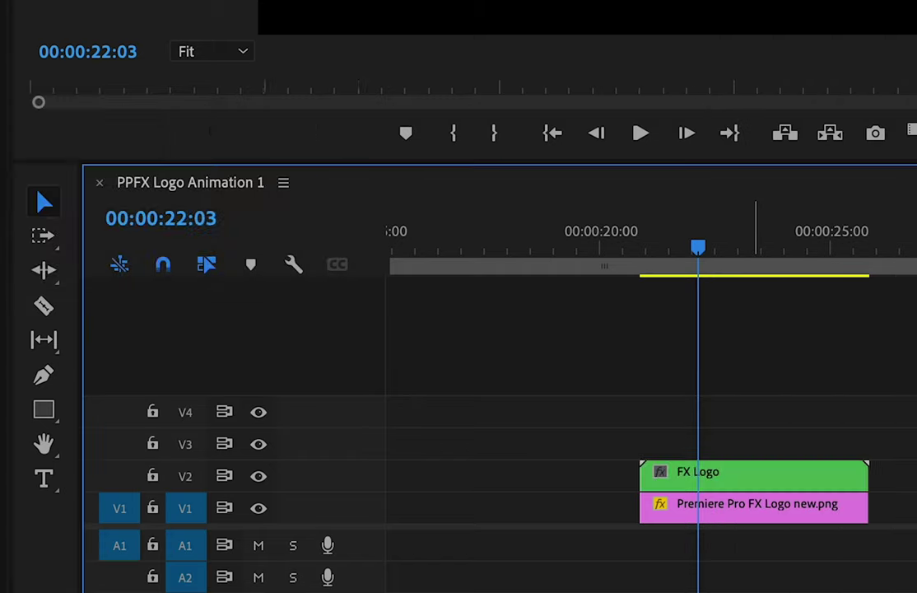
# Nest the V1 title image clip as a sequence named 'Premiere Title'
pyautogui.click(701, 517)
pyautogui.rightClick(710, 512)
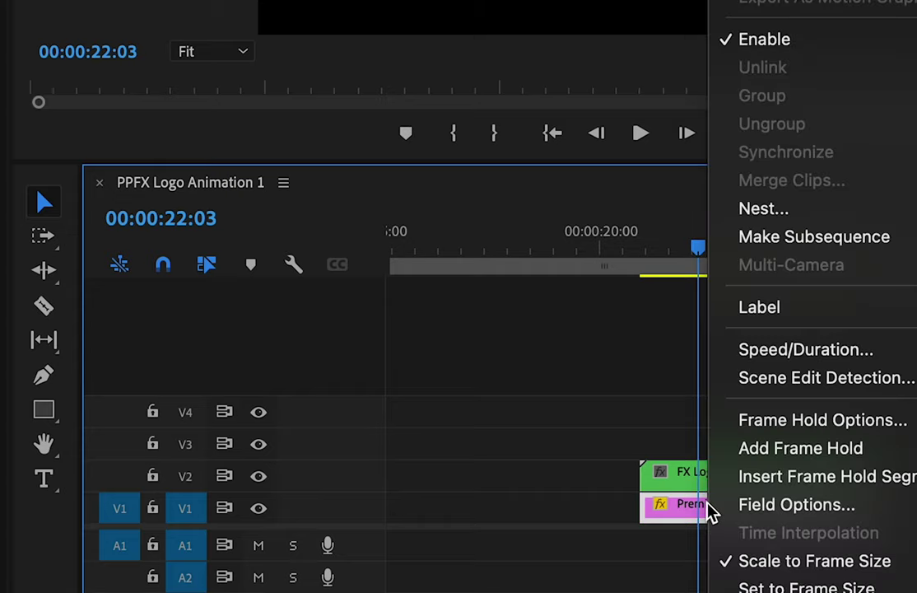
pyautogui.click(789, 209)
pyautogui.write('Premiere Title')
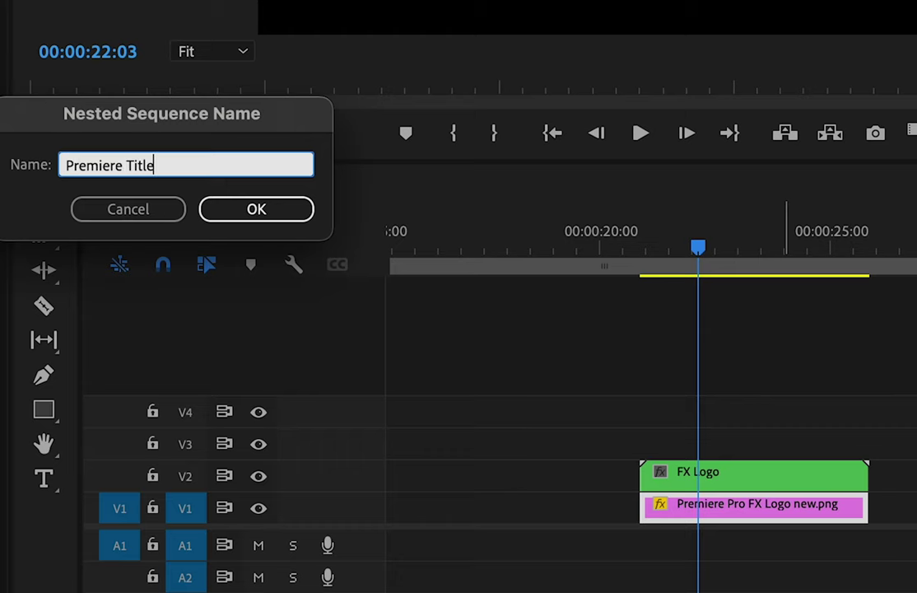
pyautogui.click(305, 204)
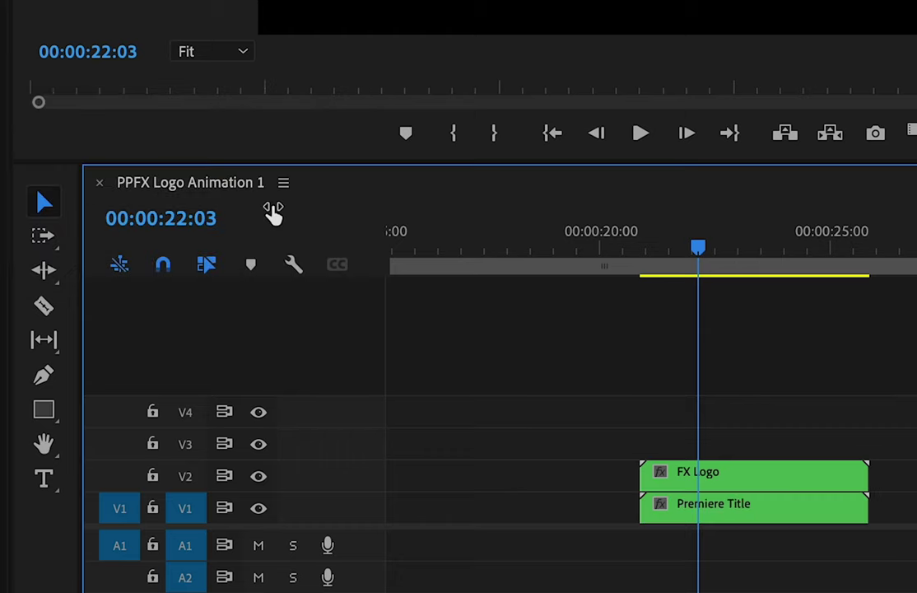
# Open the Premiere Title nest and apply a Position Scale bounce-in preset at its start
pyautogui.doubleClick(690, 510)
pyautogui.moveTo(494, 244); pyautogui.dragTo(392, 244)
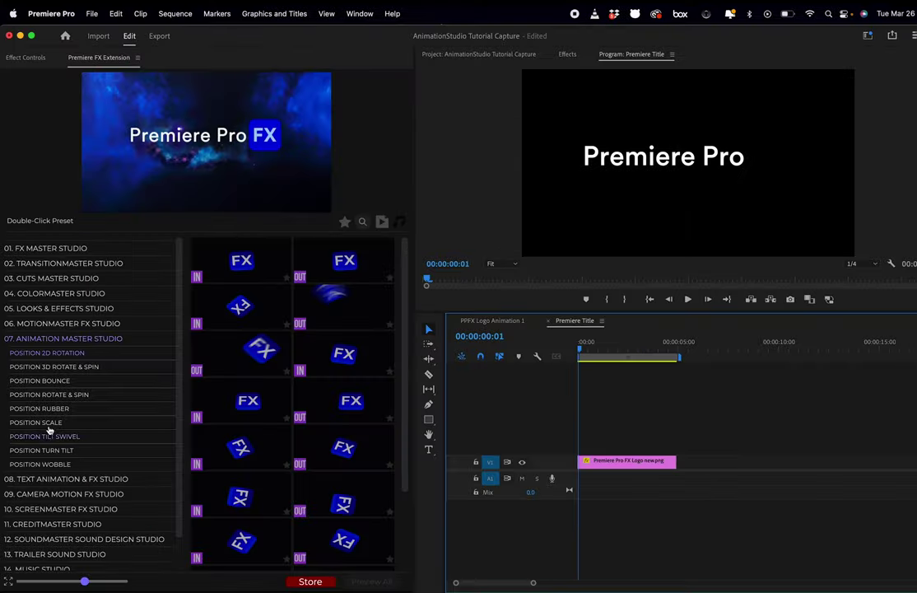
pyautogui.click(46, 425)
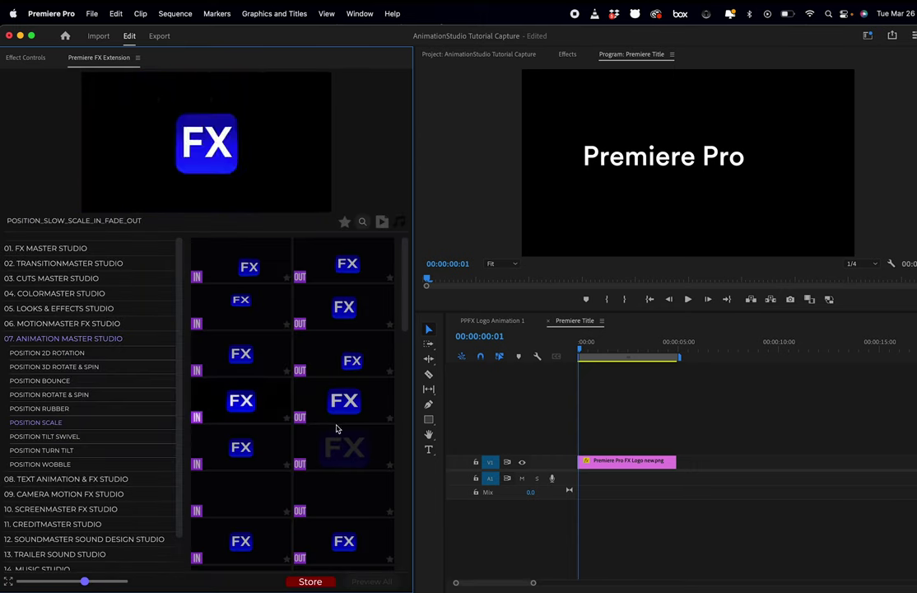
pyautogui.scroll(-1, 245, 439)
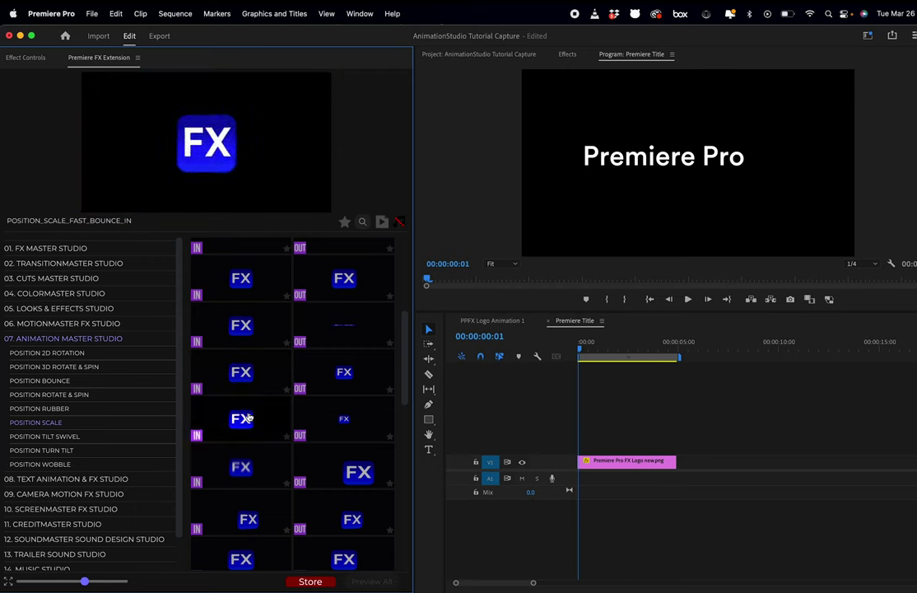
pyautogui.doubleClick(246, 419)
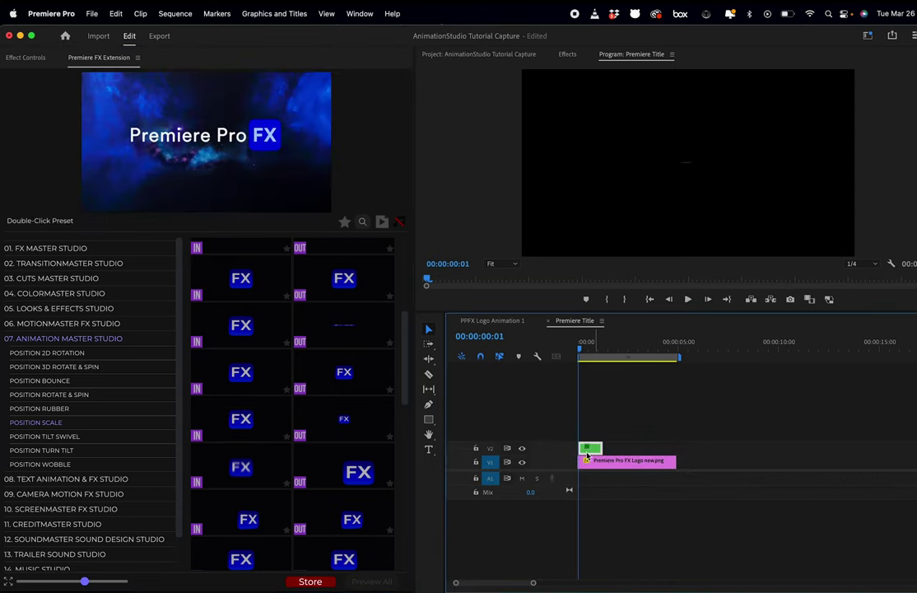
pyautogui.moveTo(592, 450); pyautogui.dragTo(593, 453)
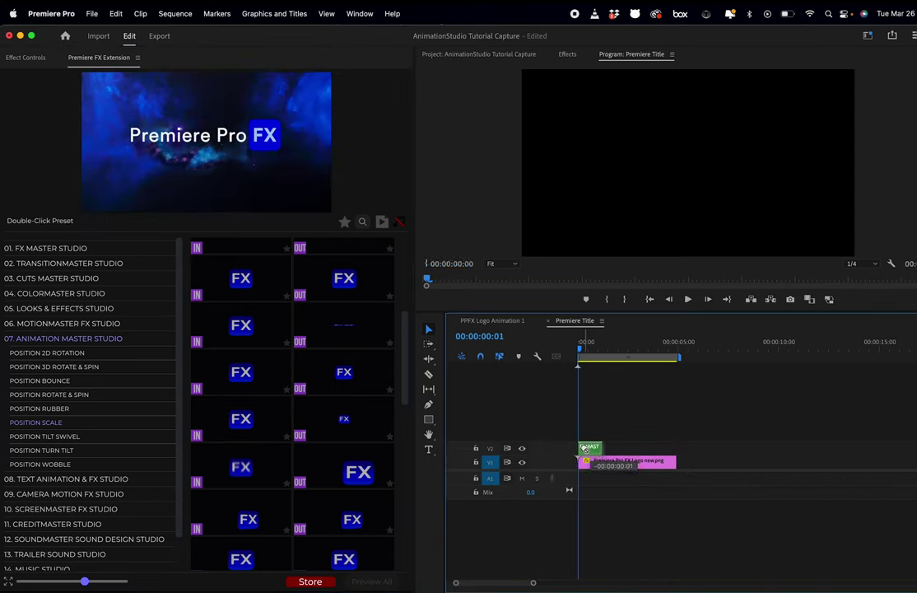
# Preview the title's scale-in animation, stopping at four seconds
pyautogui.press('space')
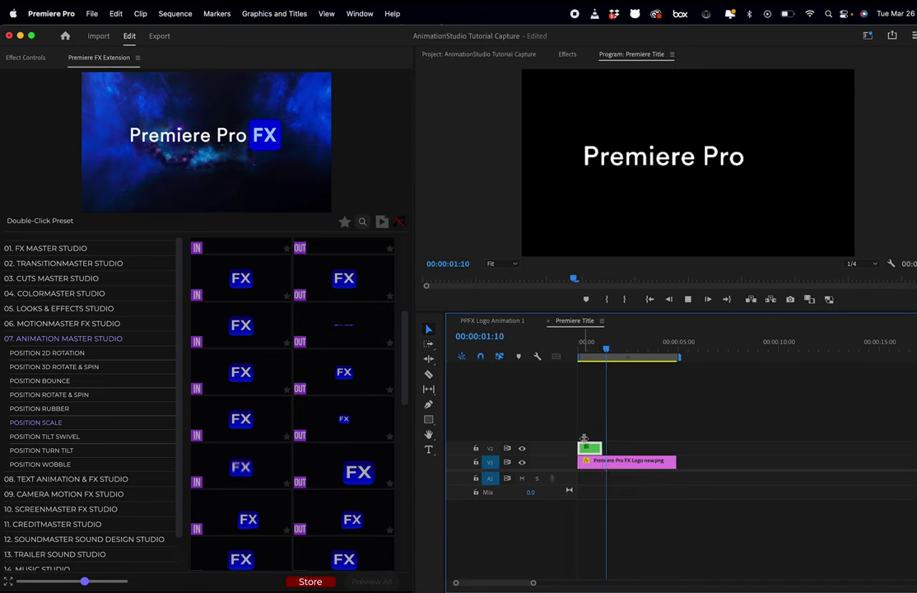
pyautogui.click(607, 350)
pyautogui.click(579, 350)
pyautogui.press('space')
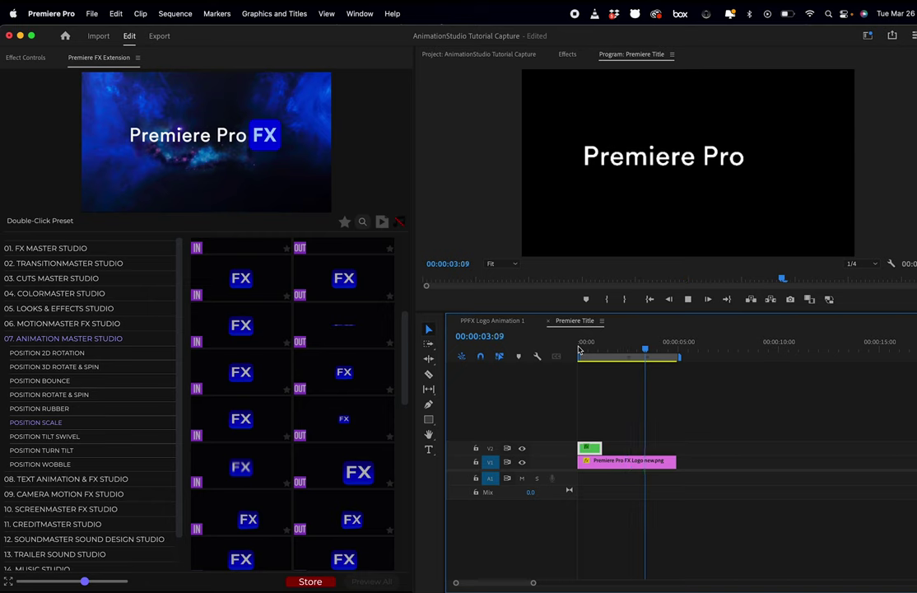
pyautogui.press('space')
# Add a Position Scale out preset aligned to the title's end and check the ending
pyautogui.moveTo(343, 472)
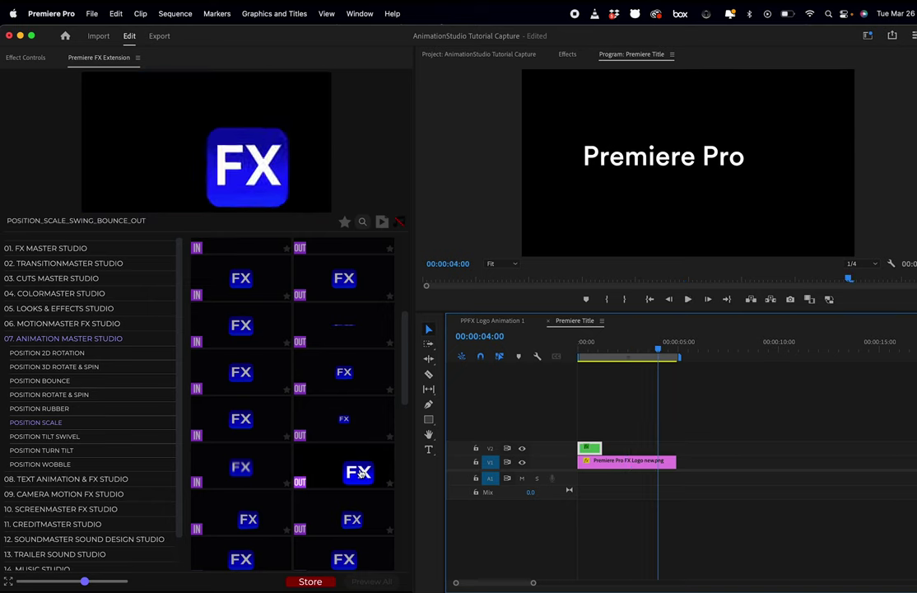
pyautogui.scroll(-3, 272, 440)
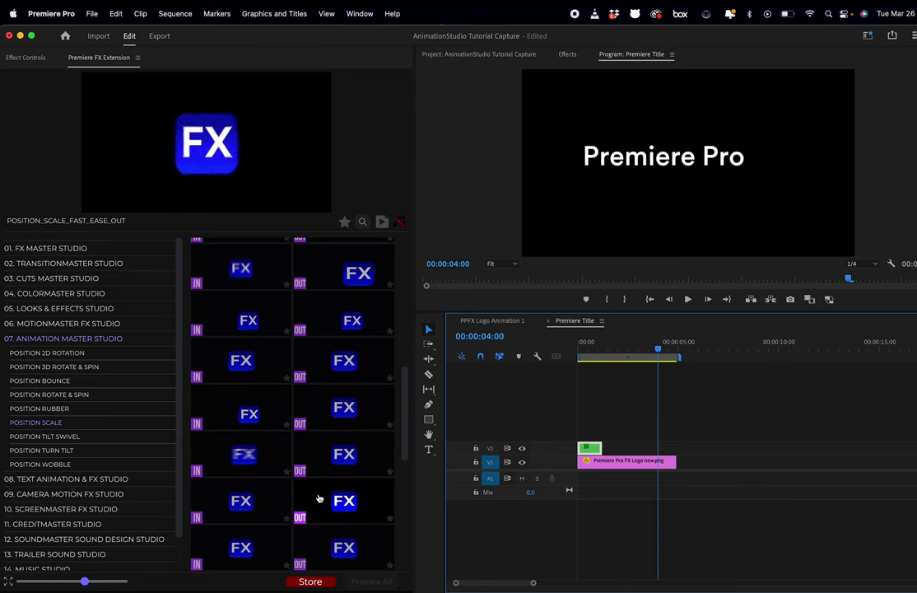
pyautogui.click(323, 499)
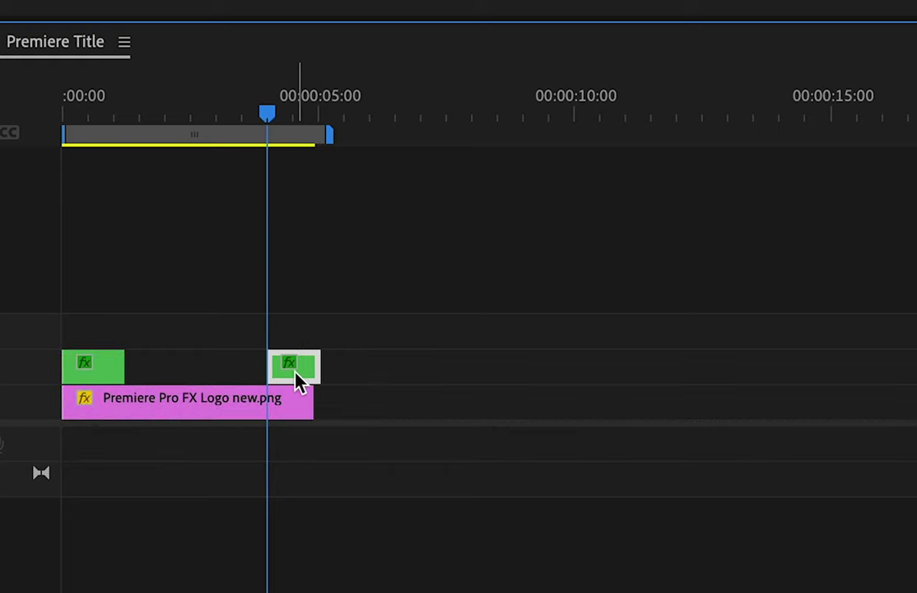
pyautogui.moveTo(301, 381); pyautogui.dragTo(294, 382)
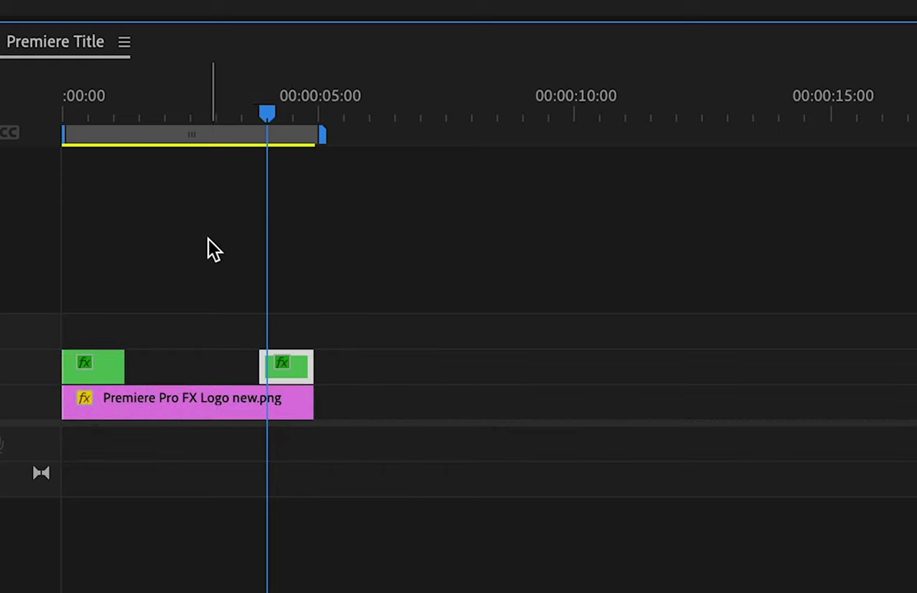
pyautogui.click(238, 116)
pyautogui.press('Home')
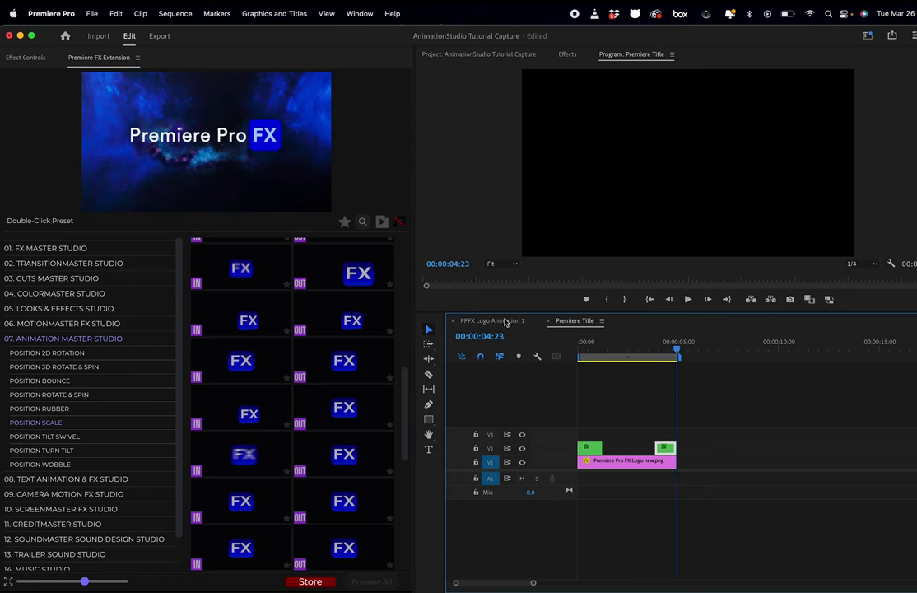
# Preview both nests in PPFX Logo Animation 1, then open the FX Logo nest
pyautogui.click(506, 322)
pyautogui.press('space')
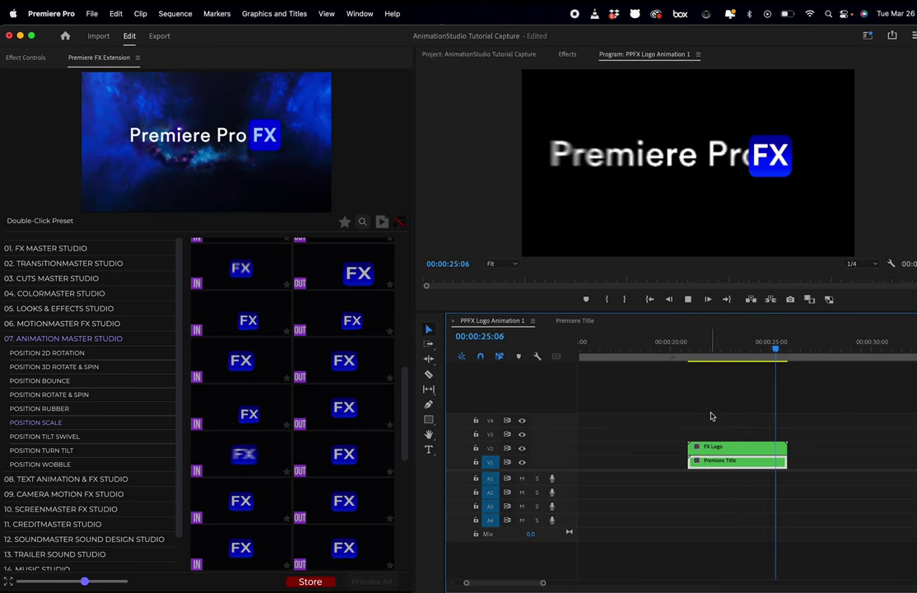
pyautogui.click(704, 350)
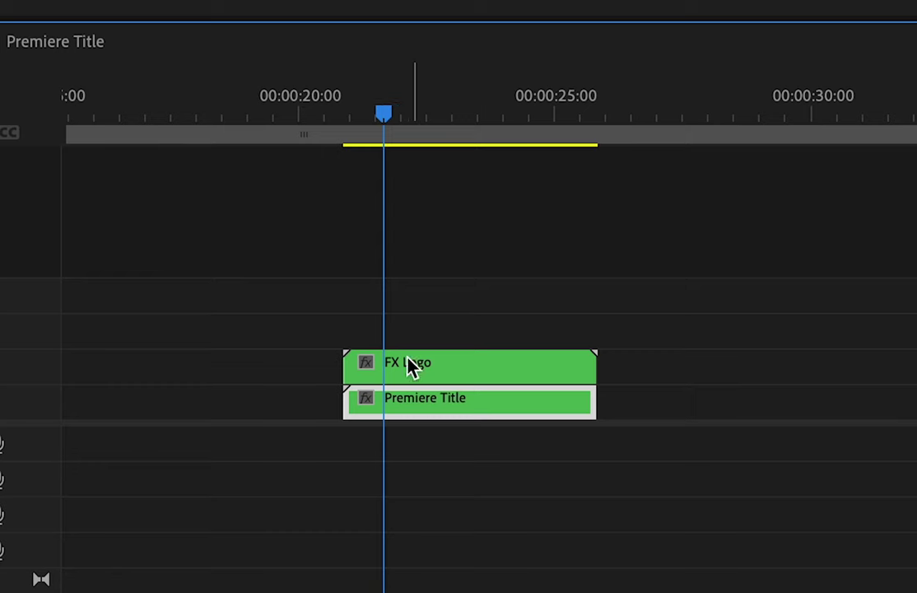
pyautogui.click(407, 380)
pyautogui.doubleClick(430, 371)
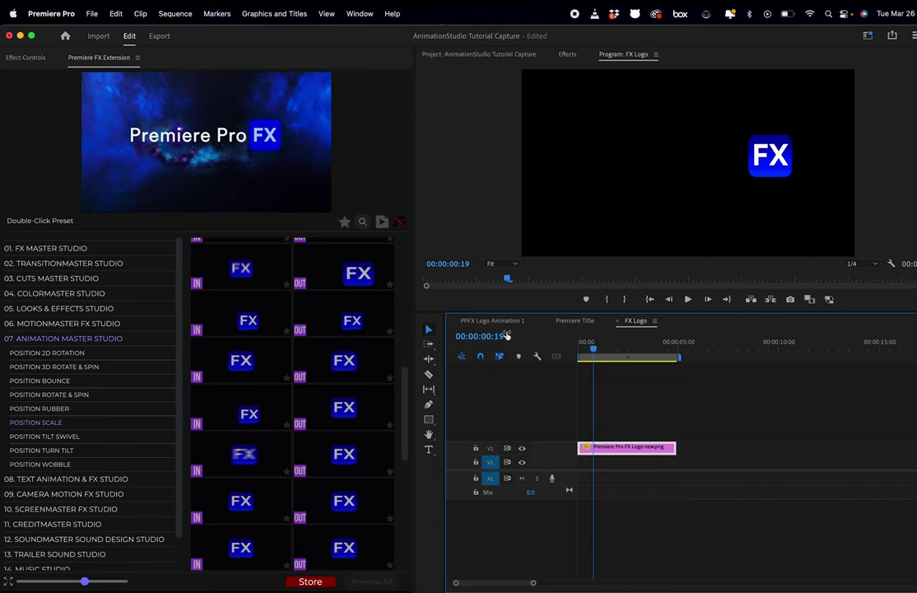
# Place a Position 2D Rotation preset over the logo at the sequence start and preview it
pyautogui.click(55, 354)
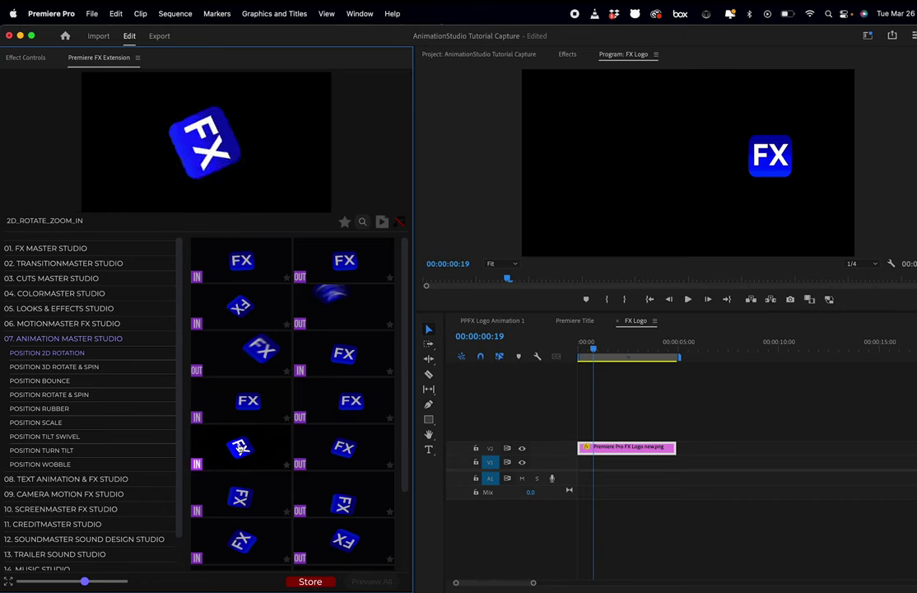
pyautogui.moveTo(239, 447)
pyautogui.mouseDown()
pyautogui.moveTo(555, 463)
pyautogui.moveTo(594, 439)
pyautogui.mouseUp()
pyautogui.click(590, 352)
pyautogui.click(577, 349)
pyautogui.press('space')
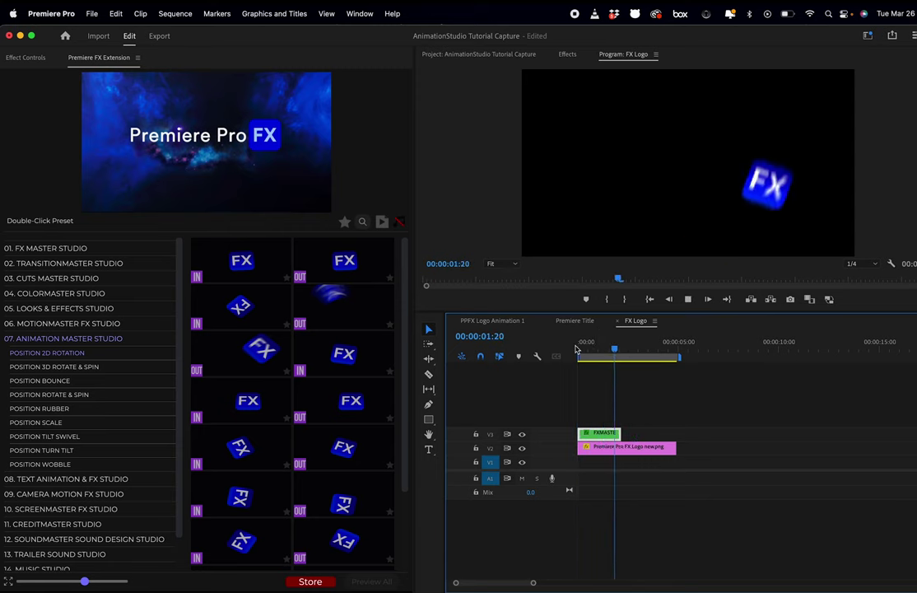
pyautogui.press('space')
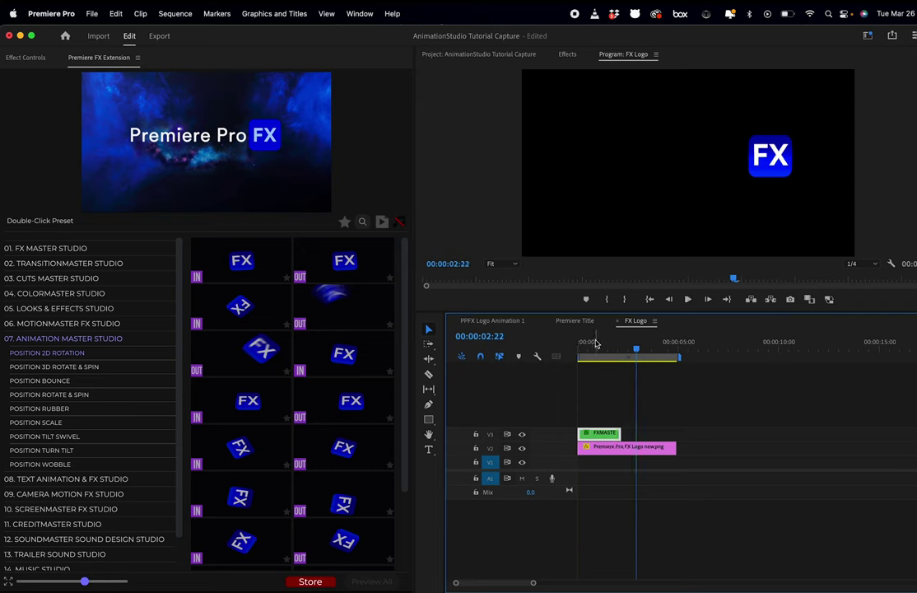
pyautogui.click(581, 343)
pyautogui.press('space')
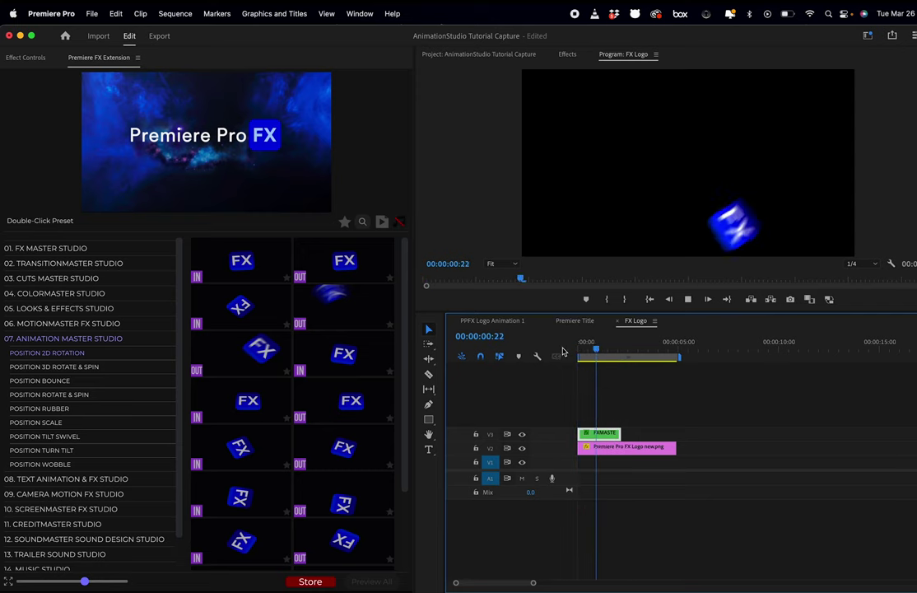
pyautogui.press('space')
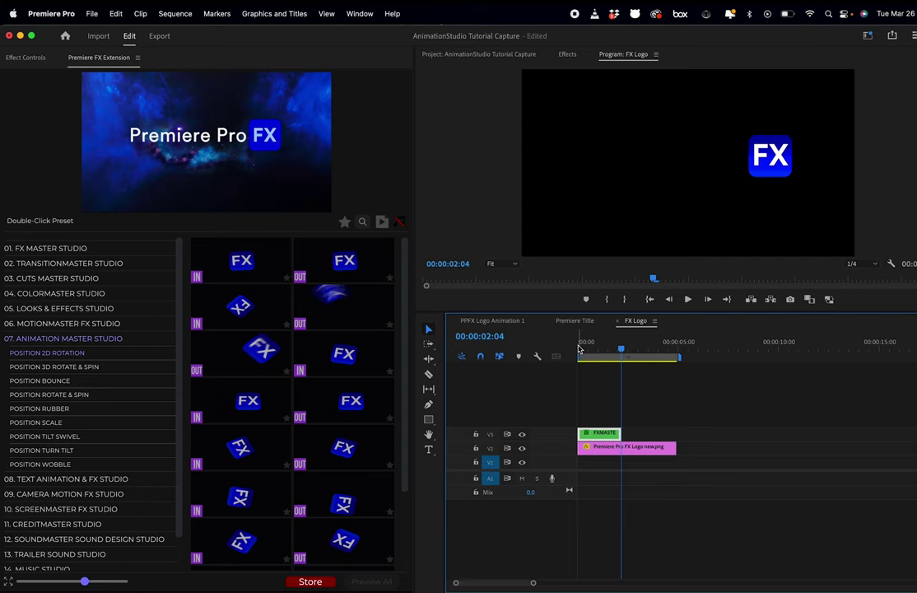
# Apply the 2D_ROTATE_ZOOM_IN preset to the logo's entrance
pyautogui.moveTo(239, 453)
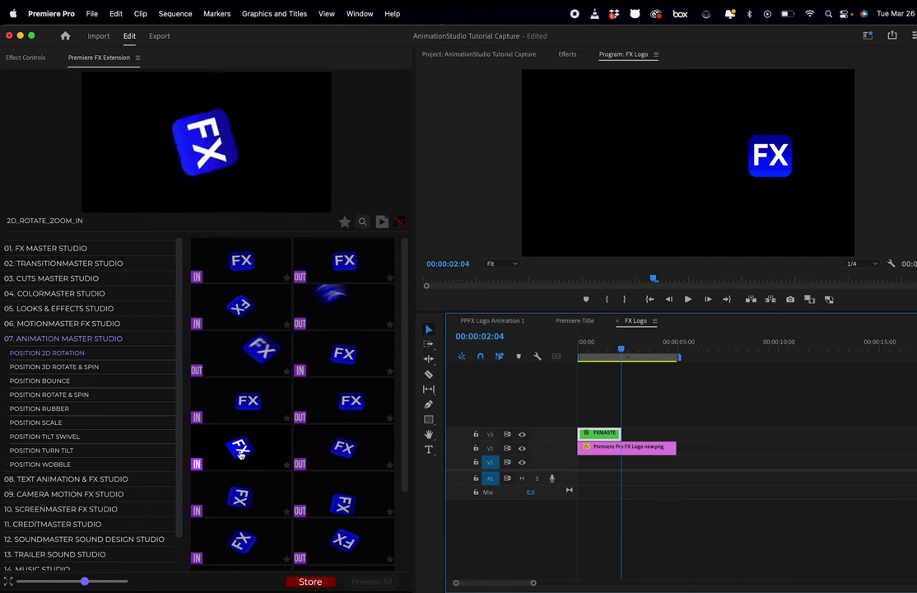
pyautogui.doubleClick(240, 453)
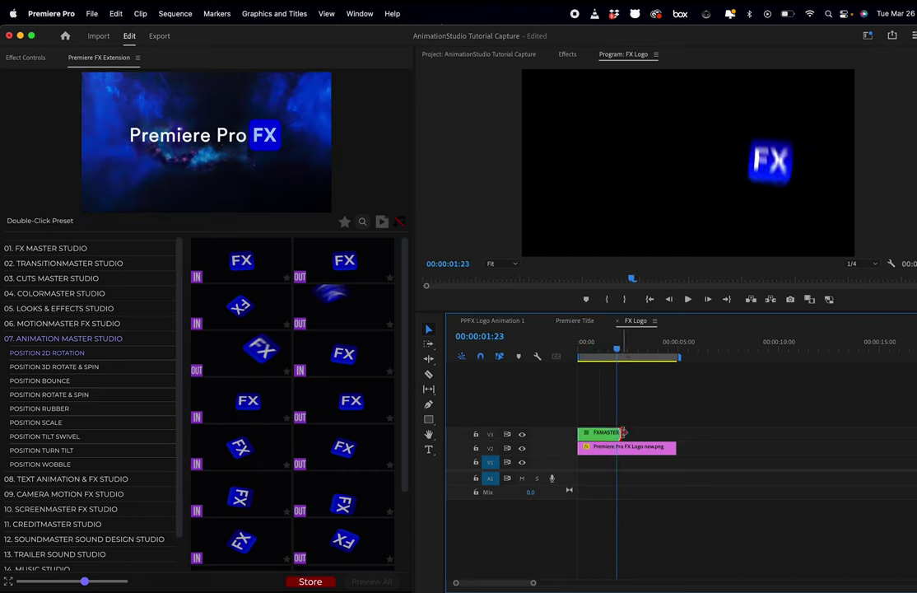
pyautogui.click(623, 350)
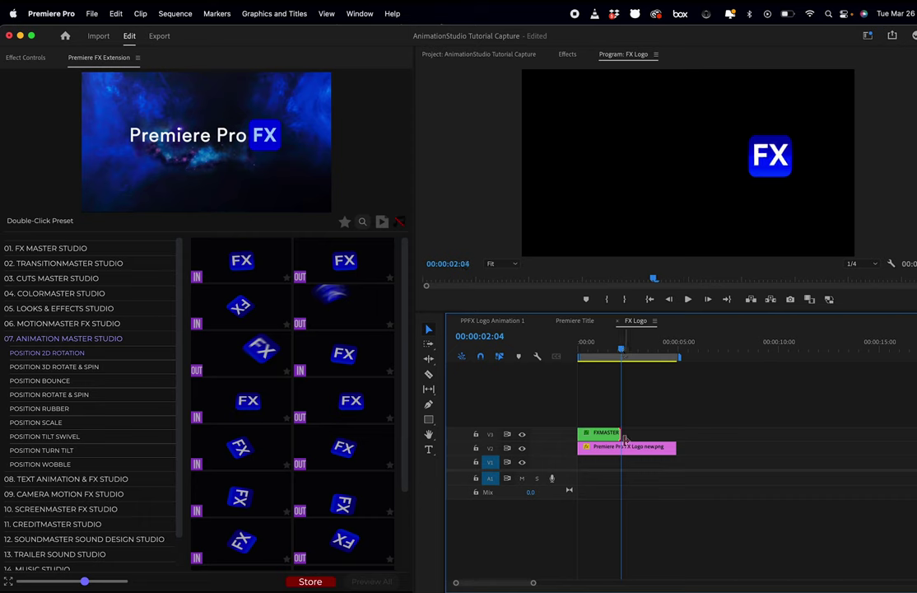
# Extend the rotation clip and move the Transform (PPFX) anchor point to 1444, 514.3
pyautogui.moveTo(619, 432); pyautogui.dragTo(630, 433)
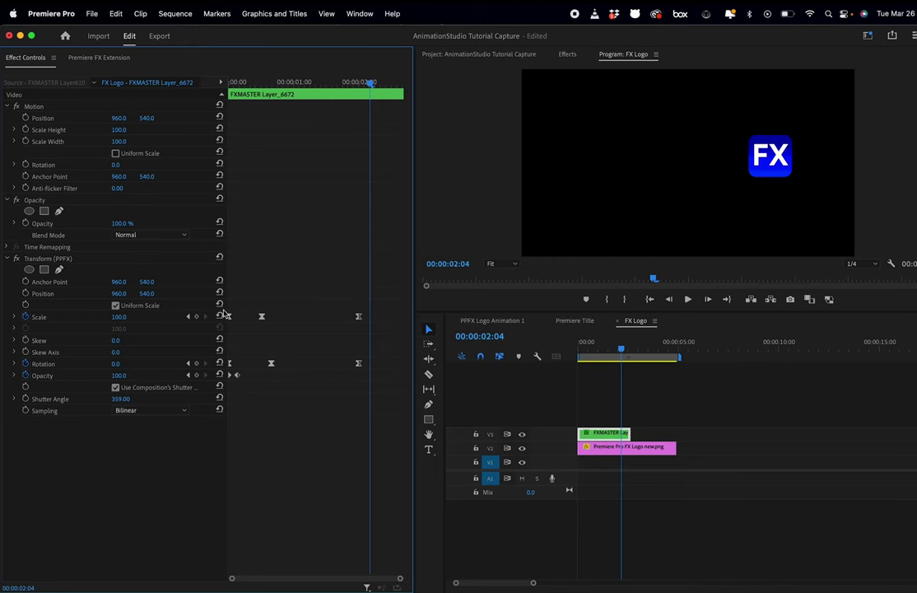
pyautogui.click(38, 259)
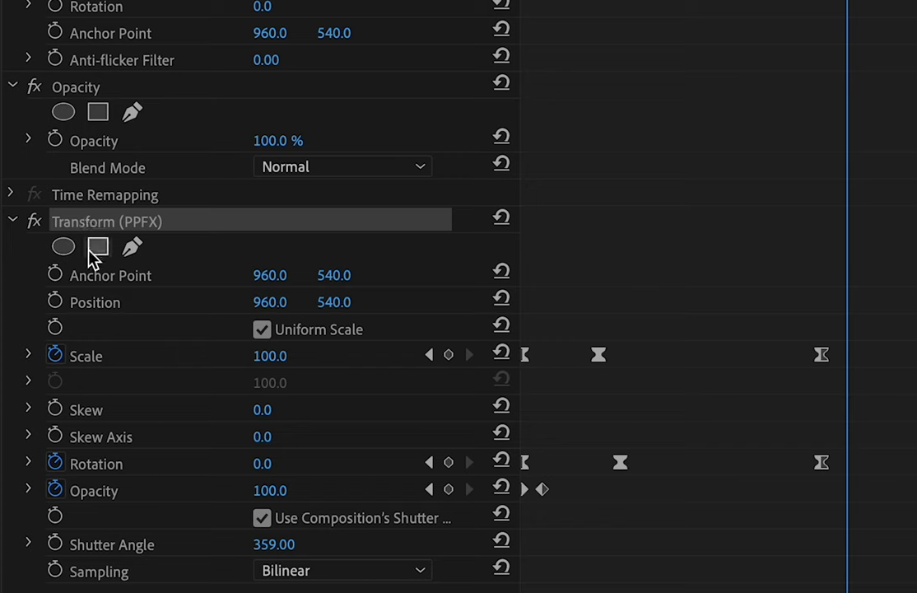
pyautogui.click(92, 274)
pyautogui.moveTo(271, 275); pyautogui.dragTo(346, 275)
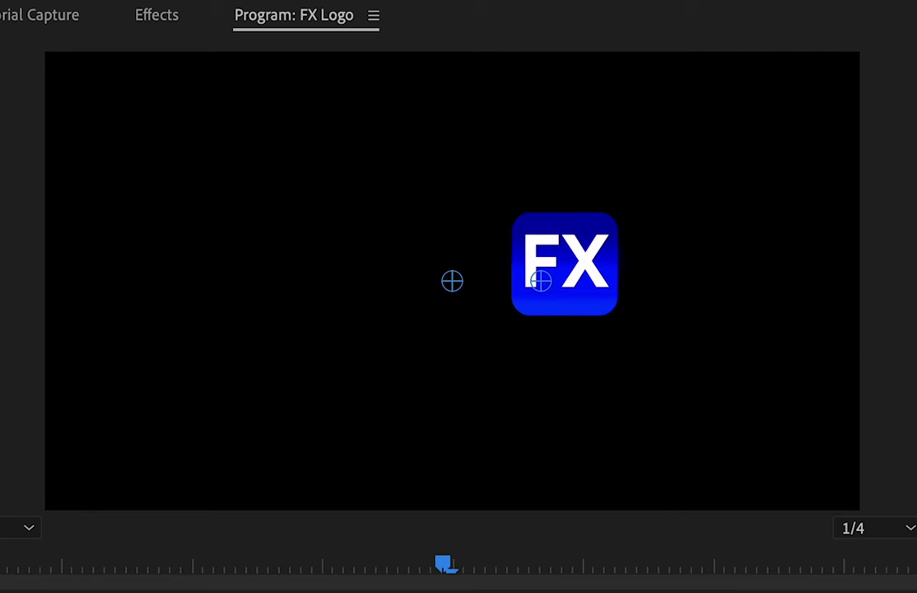
pyautogui.moveTo(540, 281); pyautogui.dragTo(554, 281)
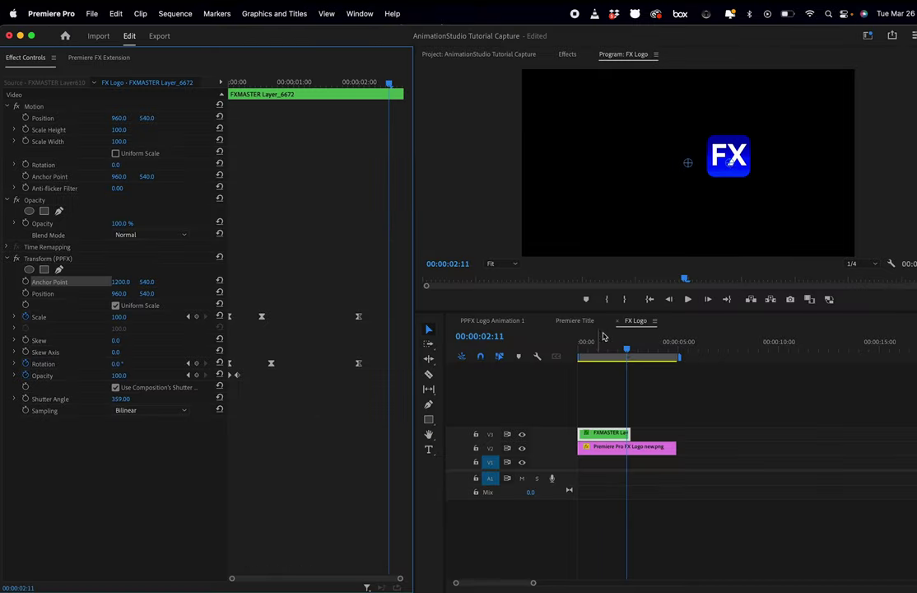
pyautogui.moveTo(626, 347); pyautogui.dragTo(615, 348)
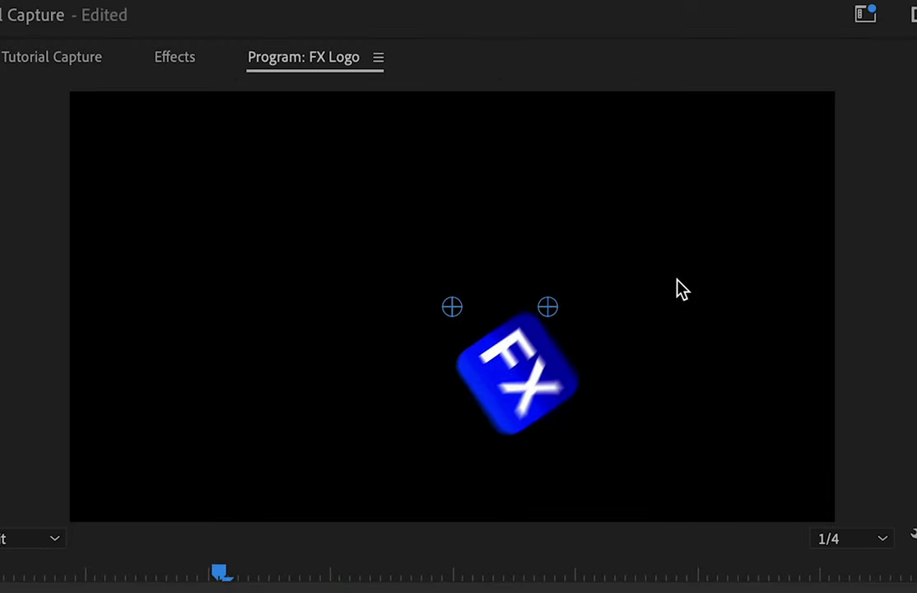
pyautogui.moveTo(549, 308); pyautogui.dragTo(645, 303)
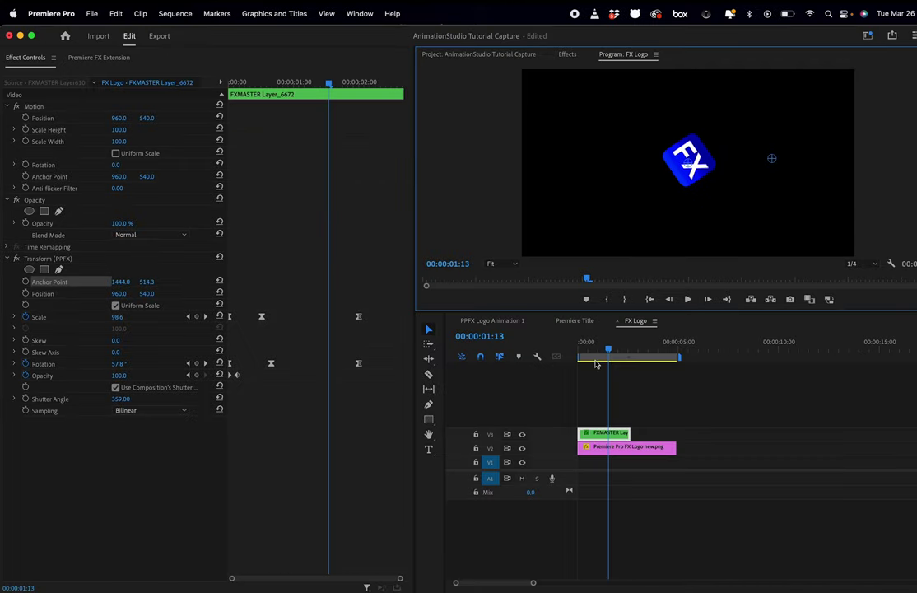
# Play the logo animation from the start to confirm it now pivots around itself
pyautogui.moveTo(608, 350); pyautogui.dragTo(573, 351)
pyautogui.press('space')
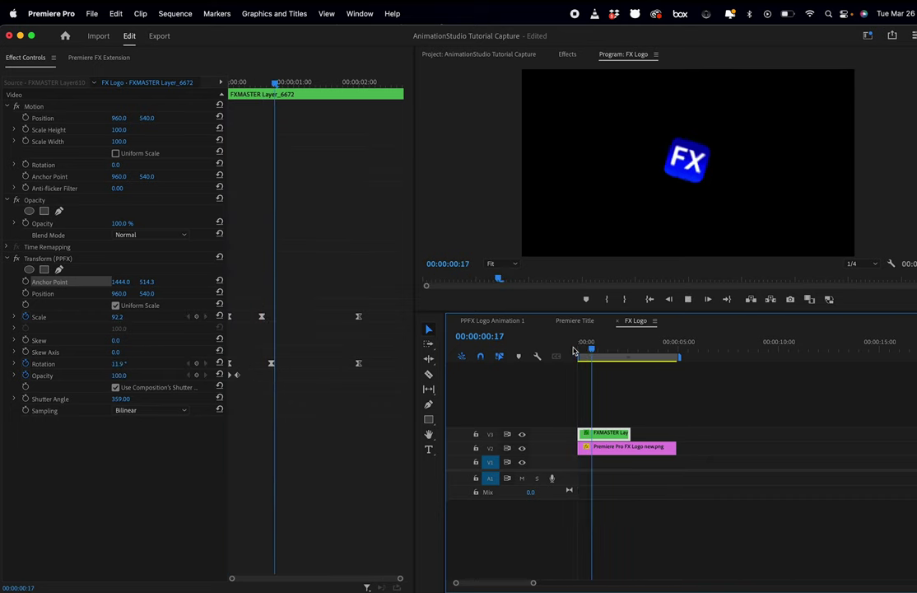
pyautogui.press('space')
pyautogui.click(596, 351)
pyautogui.moveTo(596, 352); pyautogui.dragTo(576, 352)
pyautogui.press('space')
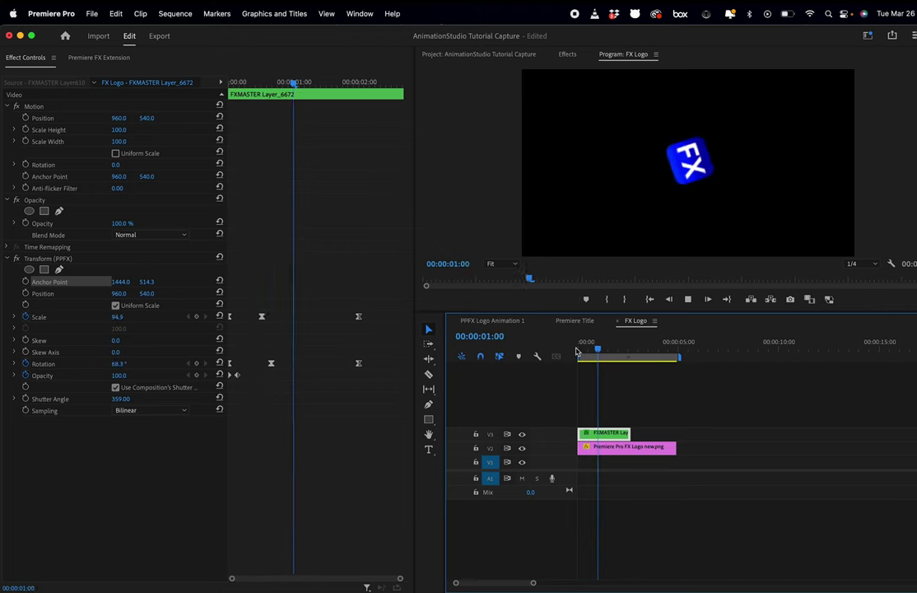
pyautogui.press('space')
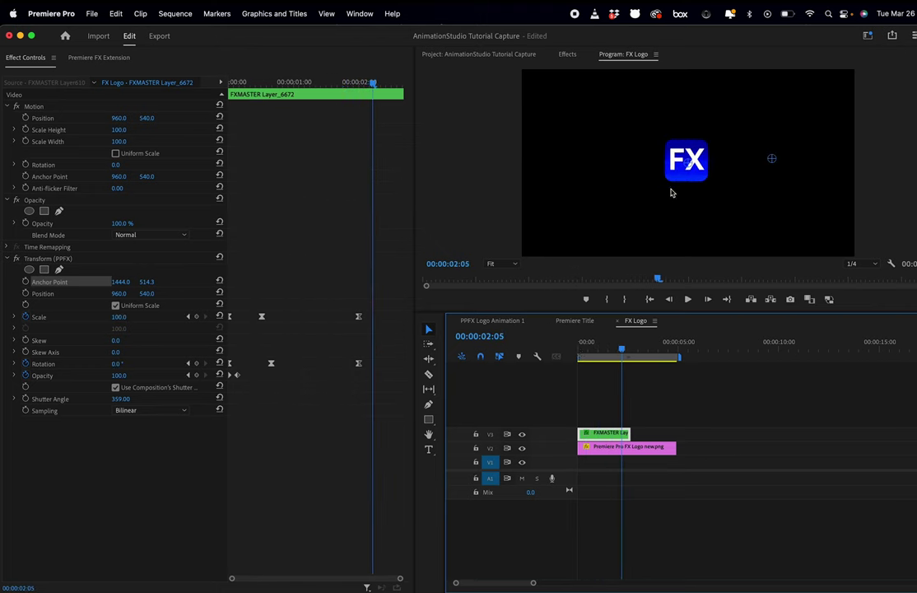
# Return to the PPFX Logo Animation 1 sequence and play through the logo animation
pyautogui.click(492, 321)
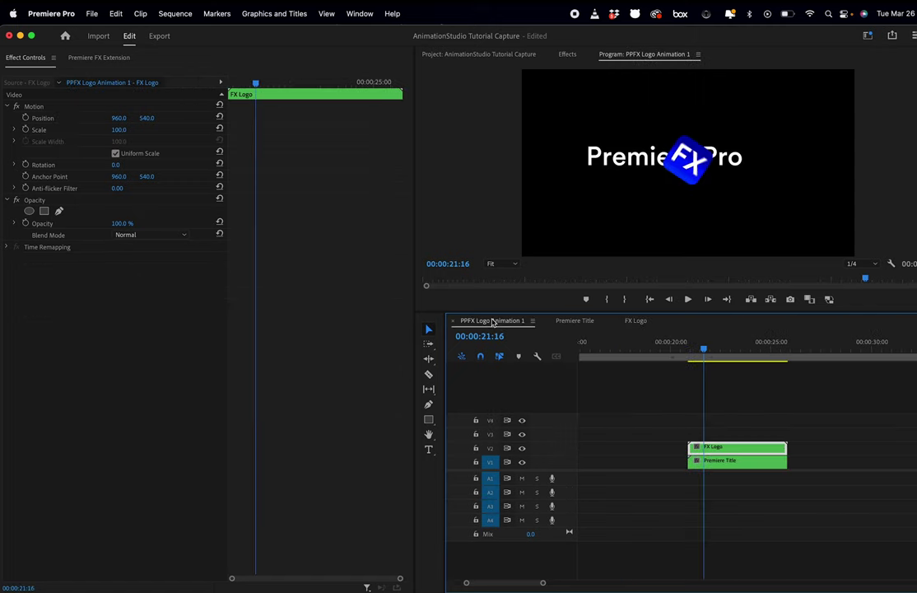
pyautogui.moveTo(702, 344)
pyautogui.mouseDown()
pyautogui.moveTo(692, 344)
pyautogui.moveTo(706, 344)
pyautogui.mouseUp()
pyautogui.press('space')
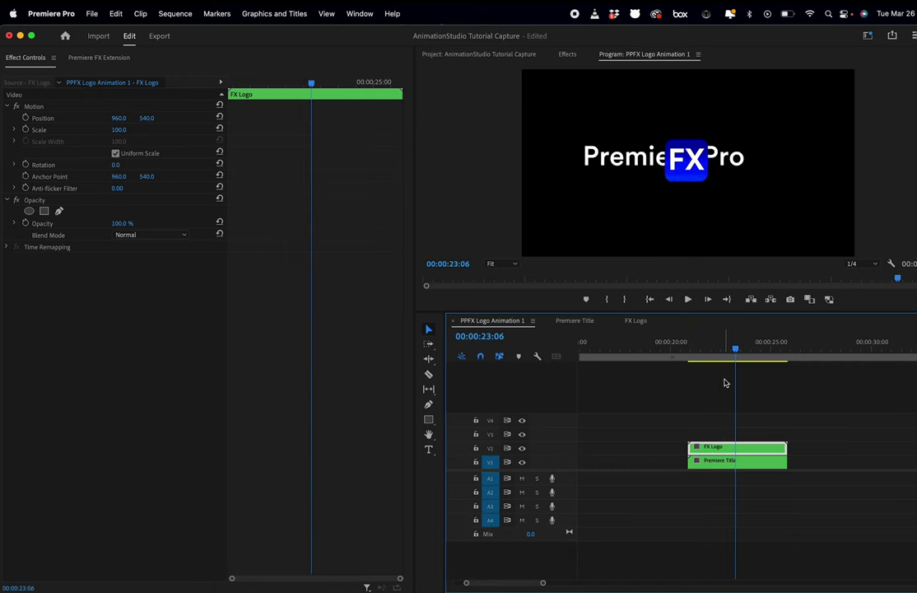
# Set the FX Logo nest's Position to 1445, 520 and play back the combined animation
pyautogui.moveTo(119, 118); pyautogui.dragTo(152, 118)
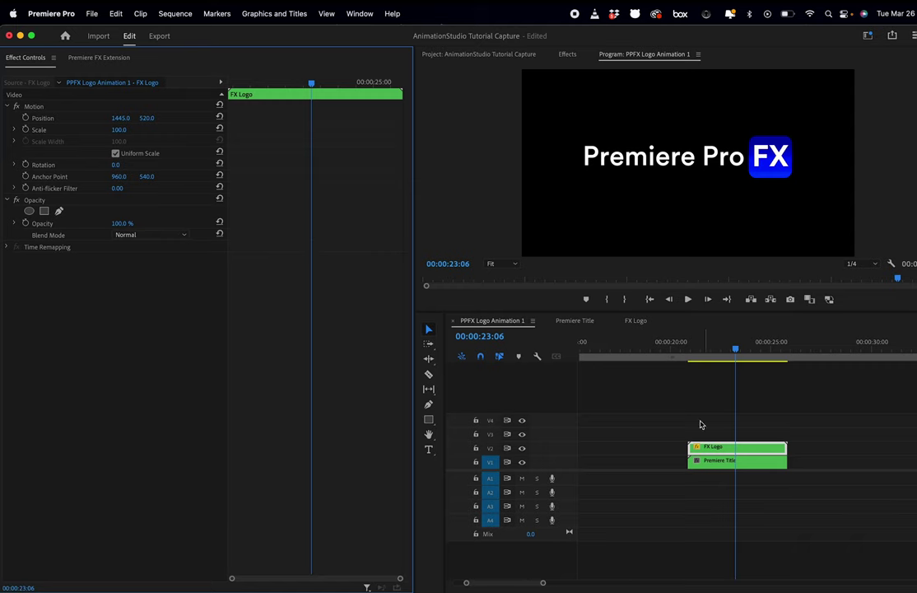
pyautogui.click(688, 344)
pyautogui.press('space')
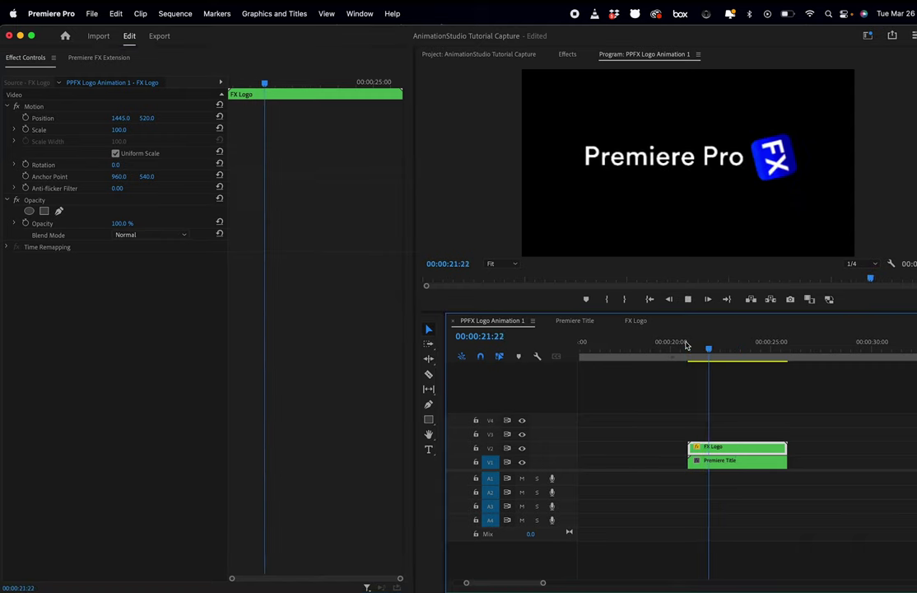
pyautogui.press('space')
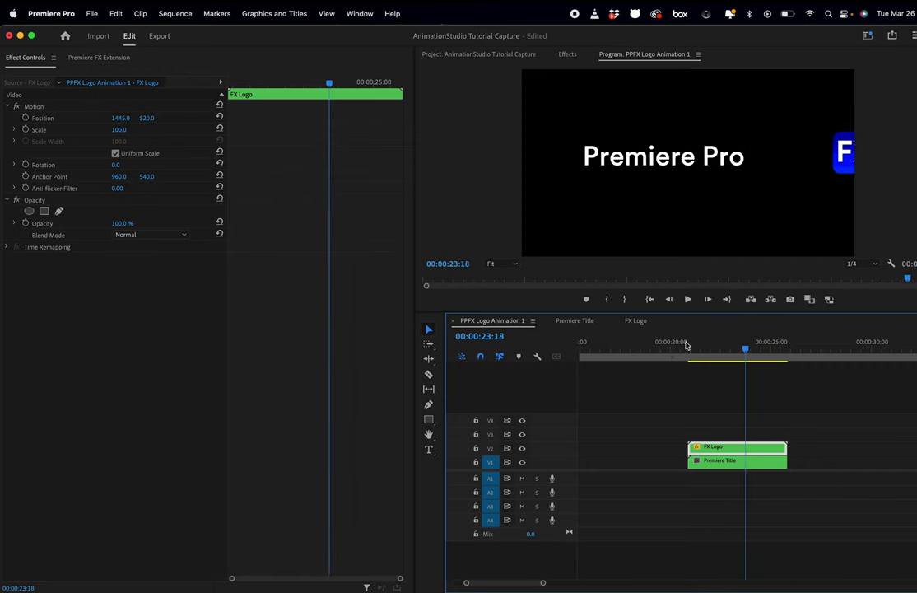
# In the FX Logo nest, extend the FXMASTER Layer_6672 clip to the logo's length; park the playhead at 00:00:03:11
pyautogui.doubleClick(721, 447)
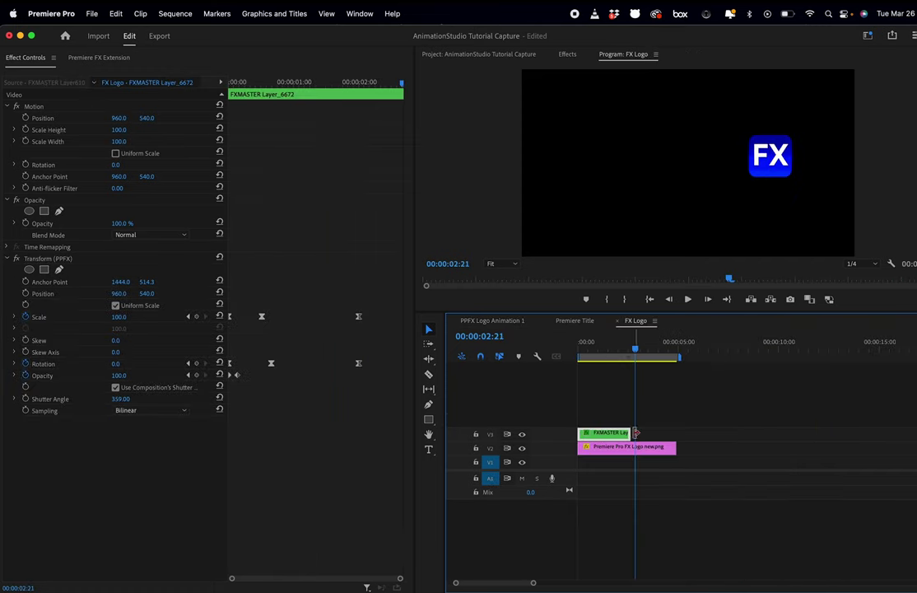
pyautogui.moveTo(630, 432); pyautogui.dragTo(675, 432)
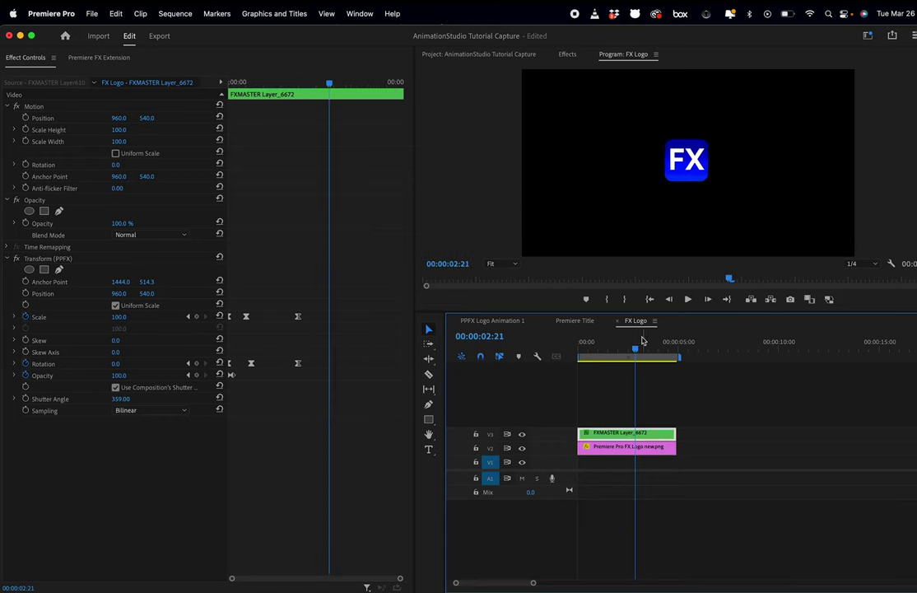
pyautogui.moveTo(640, 340); pyautogui.dragTo(647, 342)
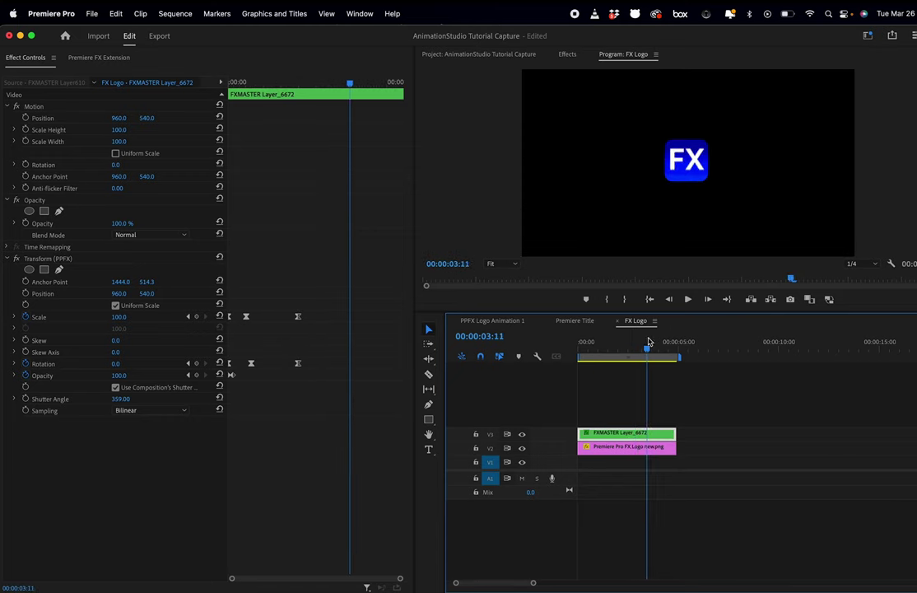
# Apply the 2D_ROTATE_ZOOM_OUT preset on V4, nudge it slightly earlier, and play the logo's ending
pyautogui.click(111, 58)
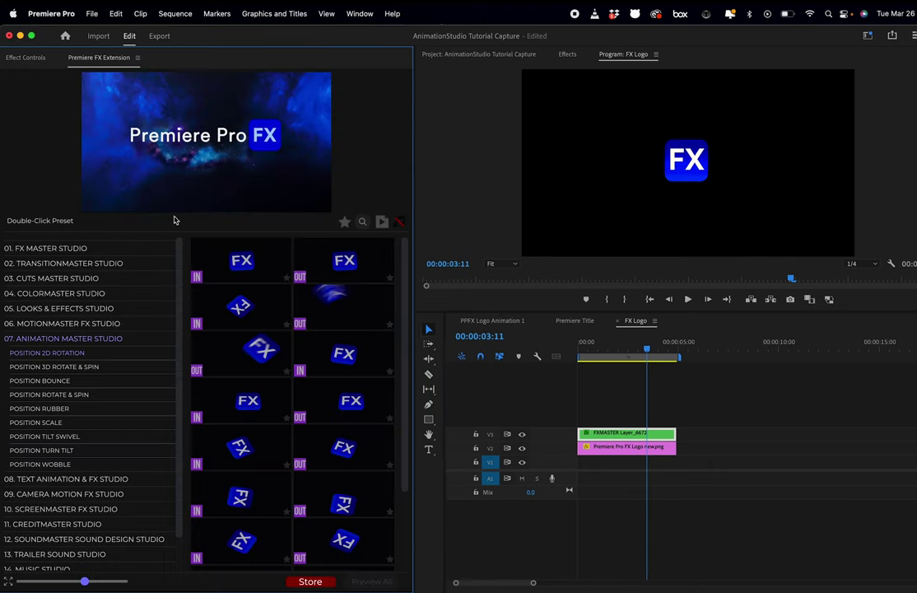
pyautogui.moveTo(350, 400)
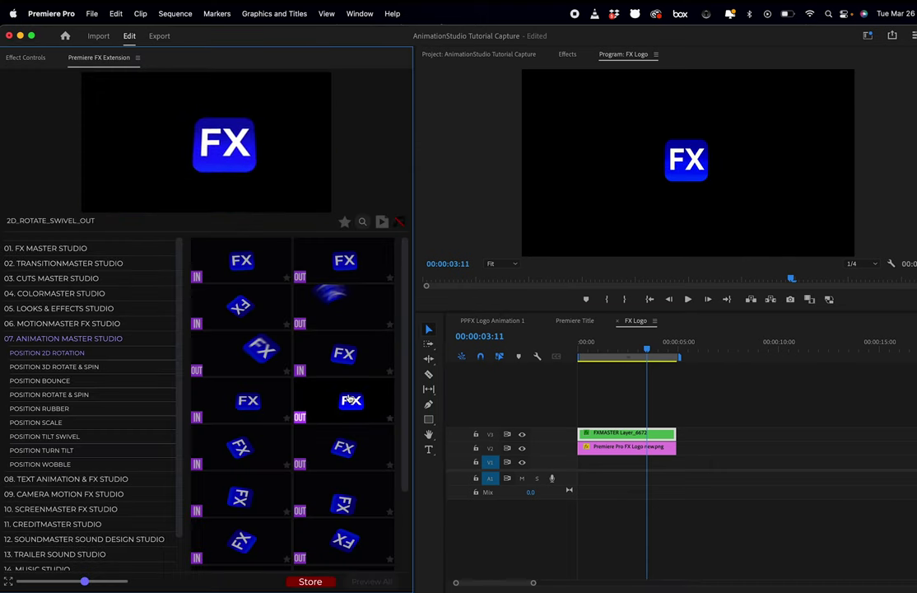
pyautogui.scroll(-2, 338, 370)
pyautogui.moveTo(335, 358)
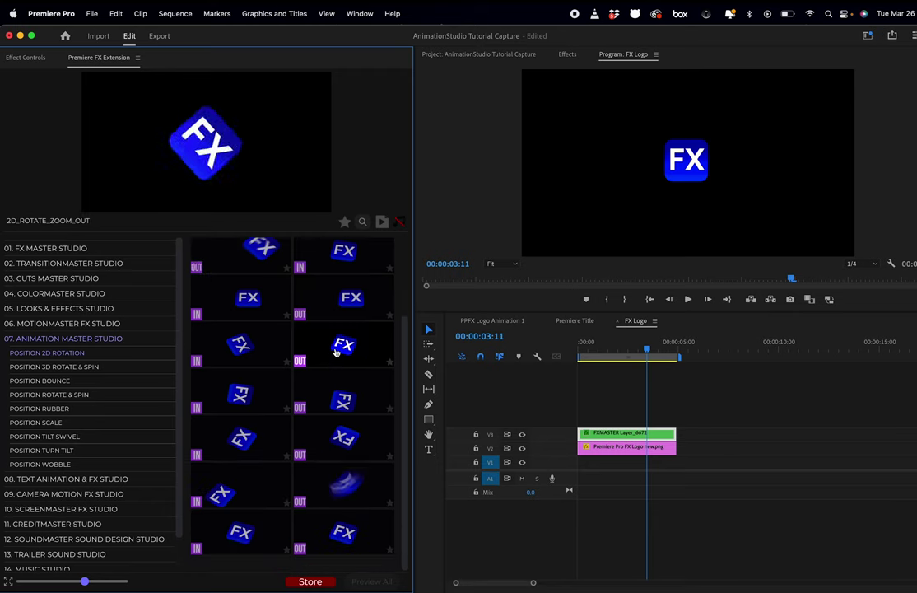
pyautogui.doubleClick(335, 359)
pyautogui.moveTo(671, 424); pyautogui.dragTo(662, 424)
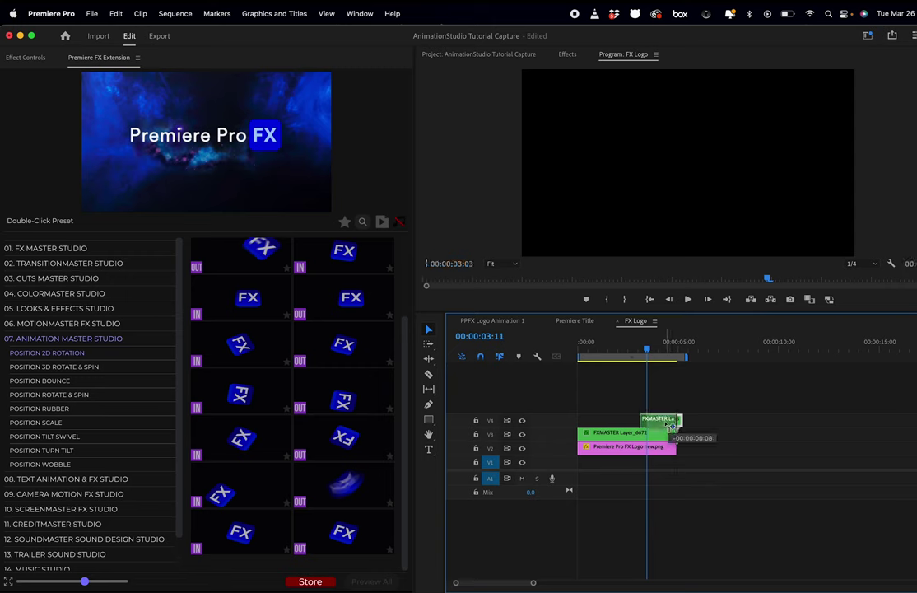
pyautogui.click(637, 353)
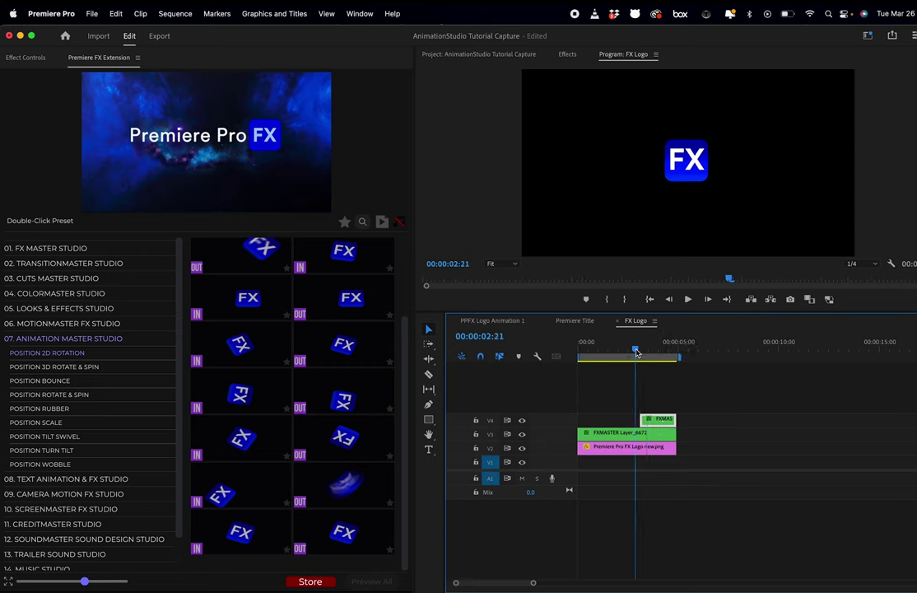
pyautogui.press('space')
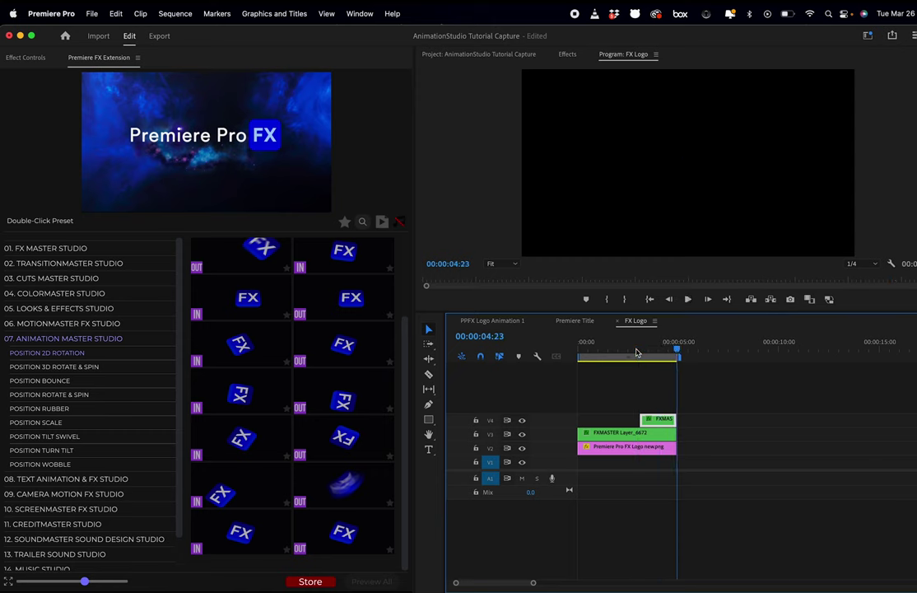
pyautogui.click(509, 320)
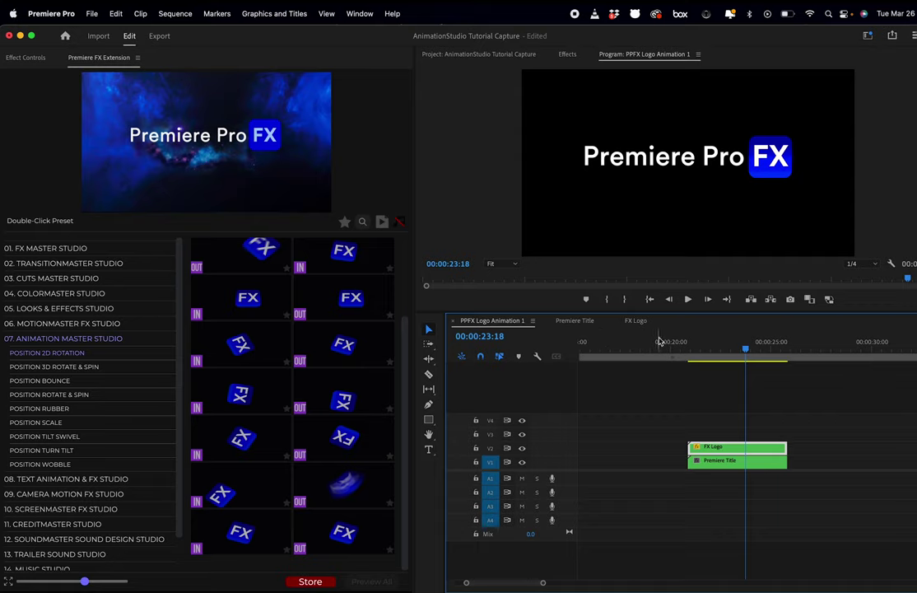
pyautogui.click(686, 354)
pyautogui.press('space')
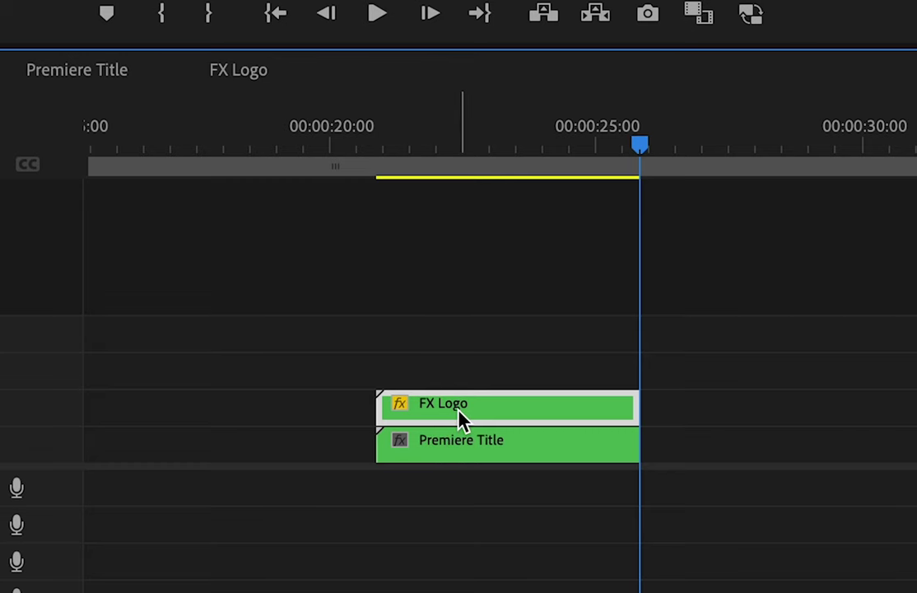
pyautogui.moveTo(461, 418)
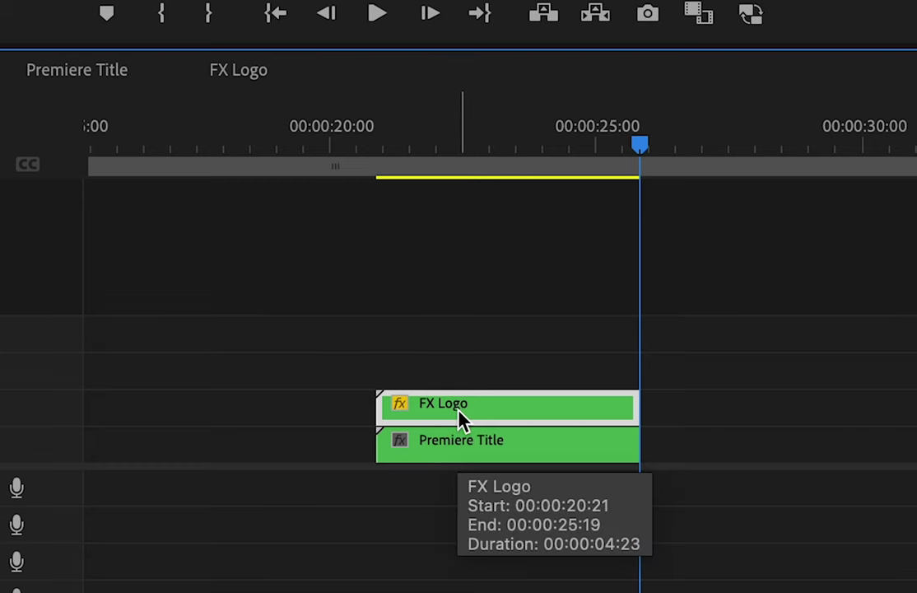
pyautogui.click(495, 131)
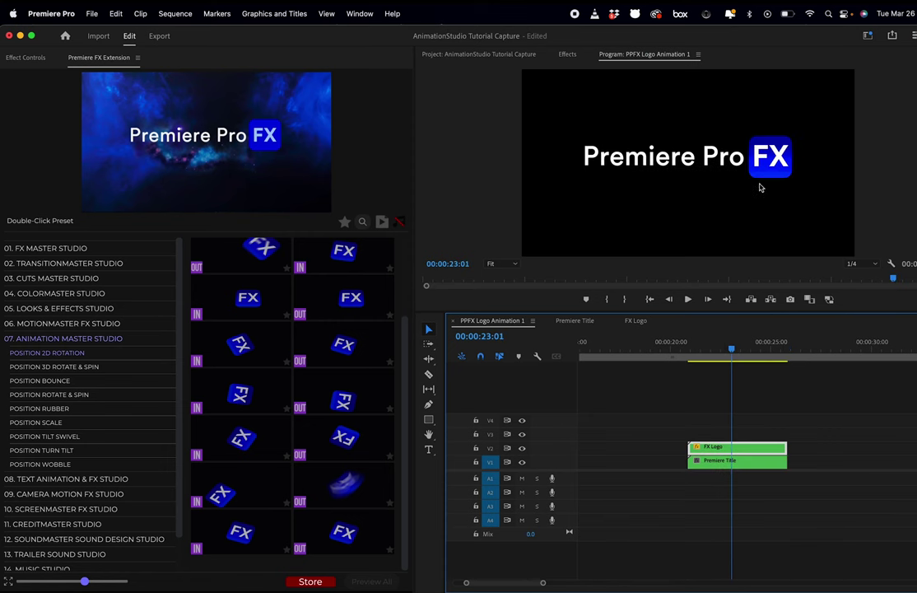
pyautogui.click(634, 322)
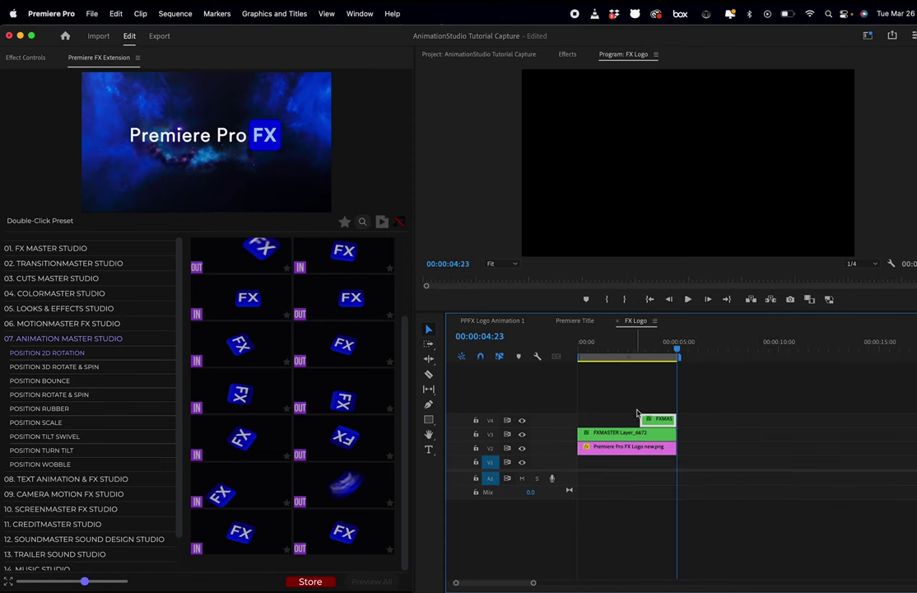
pyautogui.click(636, 433)
pyautogui.click(610, 346)
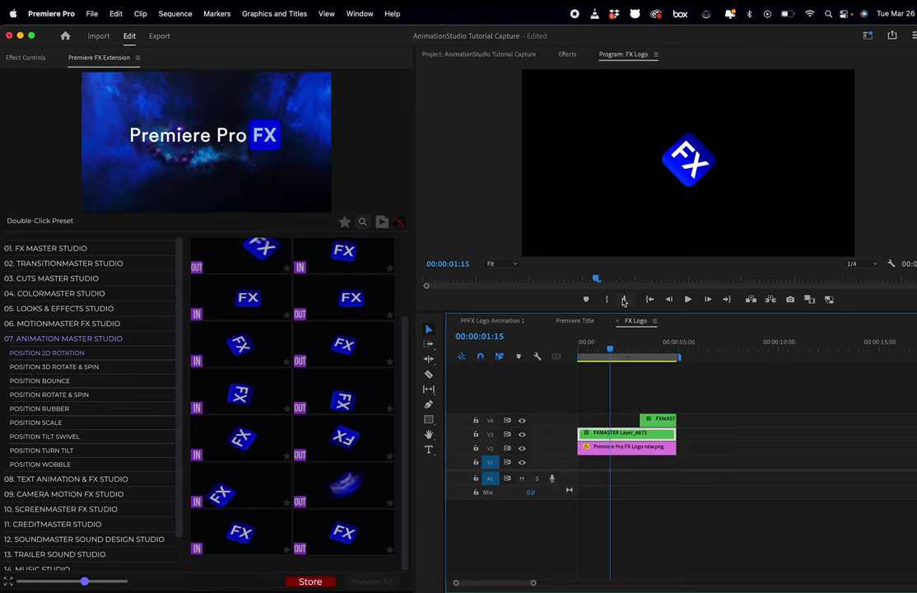
pyautogui.click(27, 58)
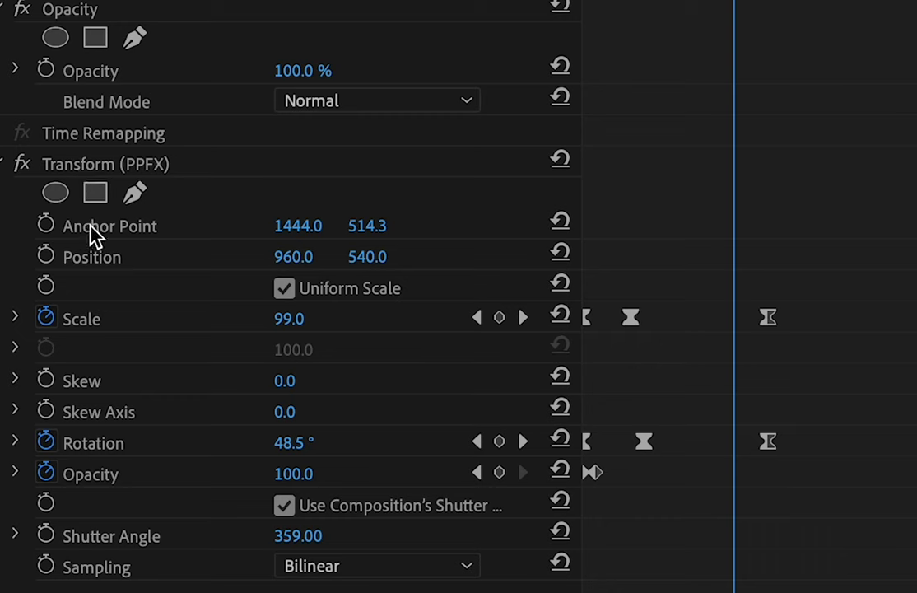
pyautogui.click(92, 227)
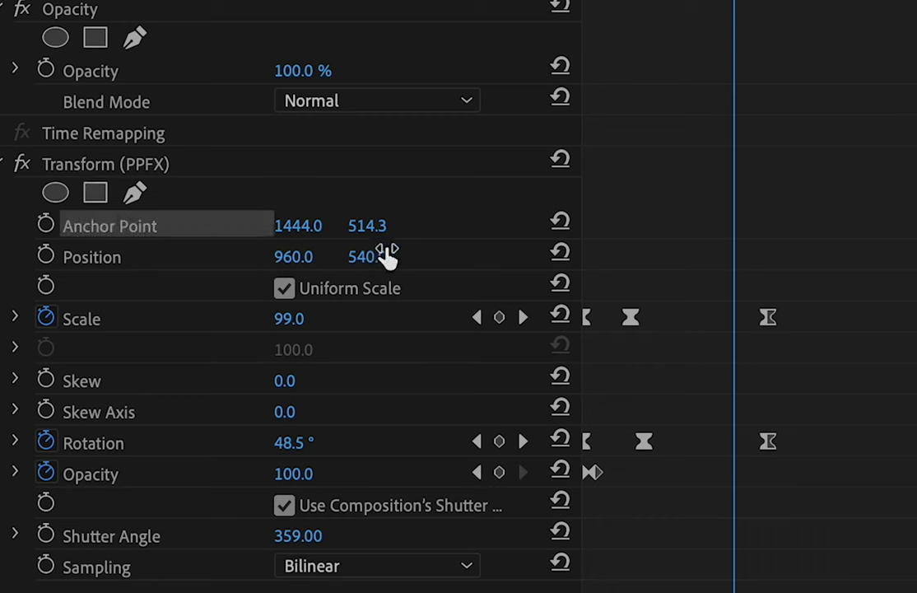